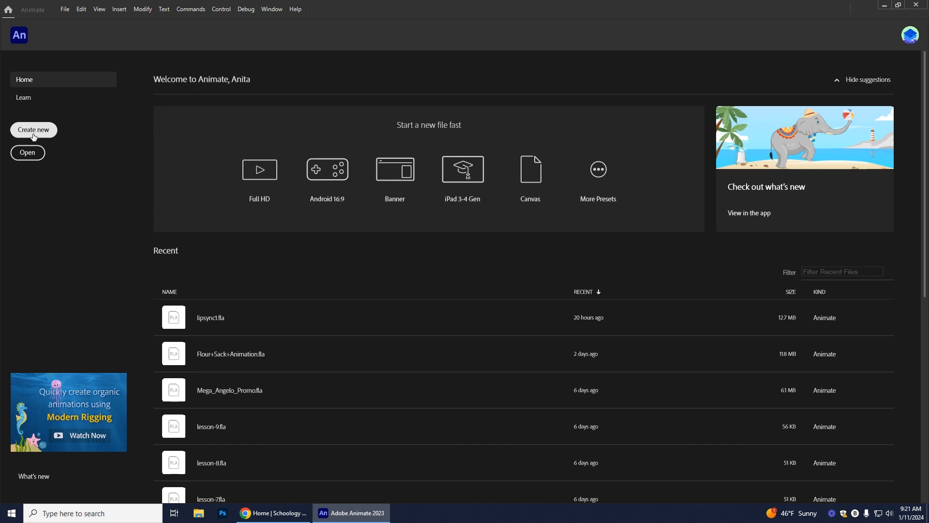
# - Create a Full HD character animation document, 1920 x 1080 at 24 fps, for ActionScript 3.0
pyautogui.click(50, 130)
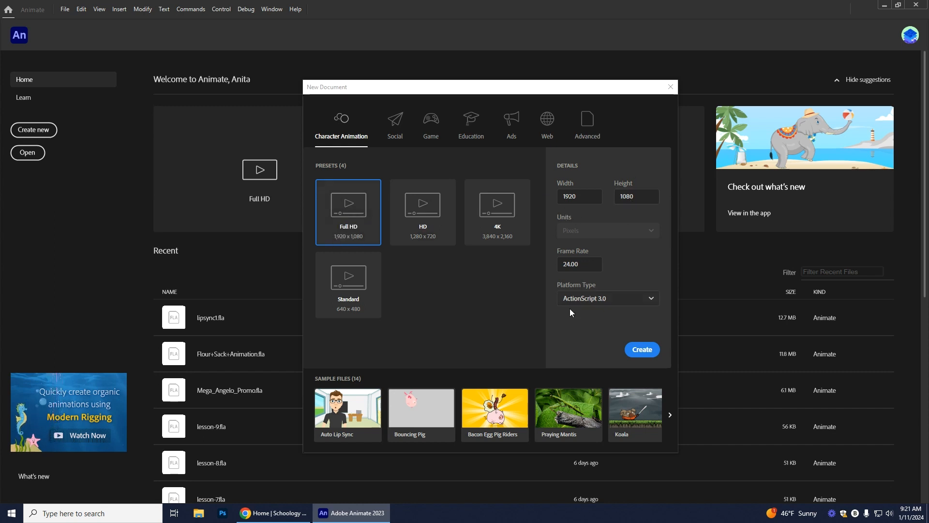
pyautogui.click(651, 353)
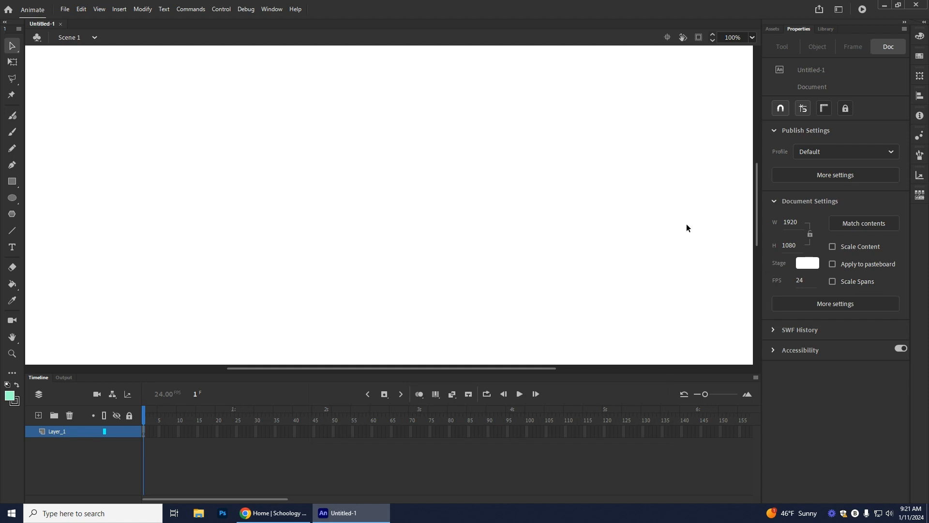
pyautogui.click(751, 37)
pyautogui.click(763, 50)
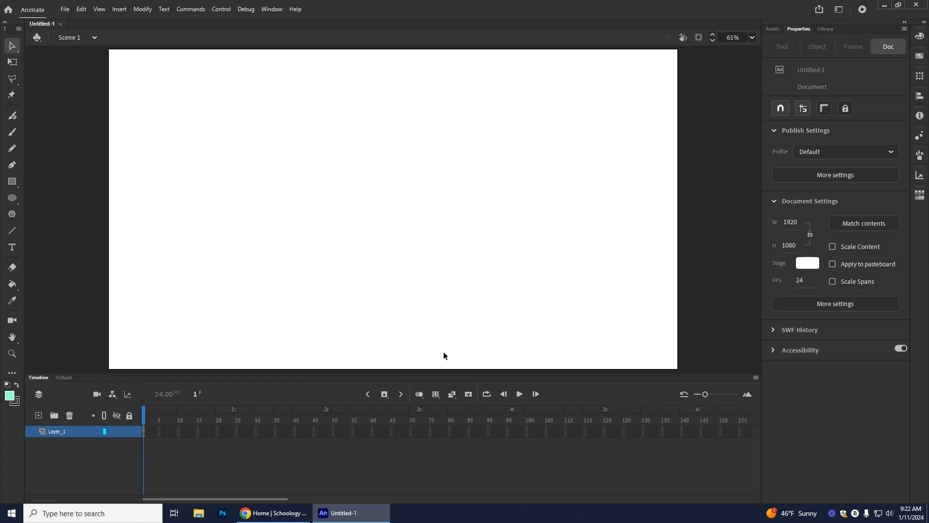
# - Draw a large mint-green circle without an outline as the head and place it near the stage's centre
pyautogui.click(11, 199)
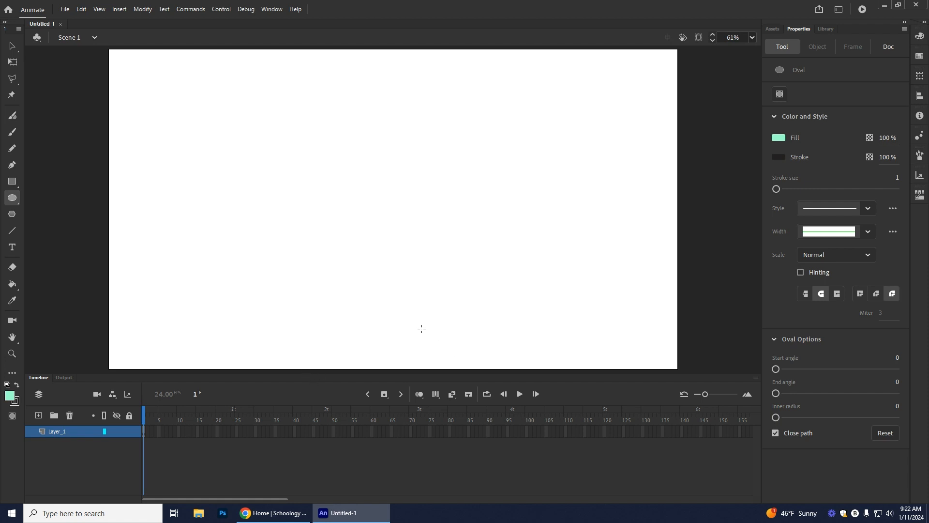
pyautogui.moveTo(301, 133)
pyautogui.mouseDown()
pyautogui.moveTo(464, 251)
pyautogui.moveTo(466, 294)
pyautogui.mouseUp()
pyautogui.hotkey('ctrl', 'z')
pyautogui.click(16, 401)
pyautogui.moveTo(325, 116); pyautogui.dragTo(526, 314)
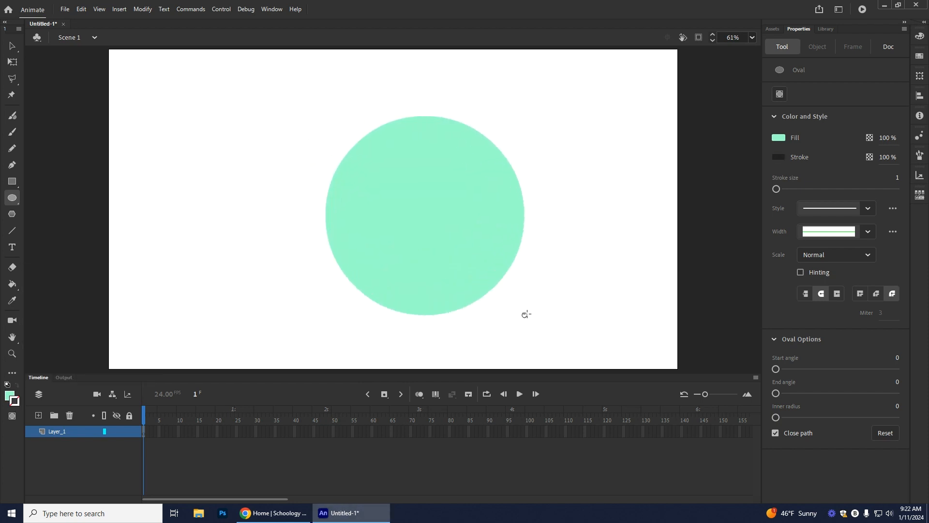
pyautogui.click(12, 46)
pyautogui.moveTo(434, 223); pyautogui.dragTo(390, 214)
# - Set the Oval tool's fill colour to white
pyautogui.click(12, 197)
pyautogui.click(10, 396)
pyautogui.click(51, 325)
pyautogui.moveTo(330, 172); pyautogui.dragTo(381, 224)
pyautogui.click(12, 46)
pyautogui.click(358, 209)
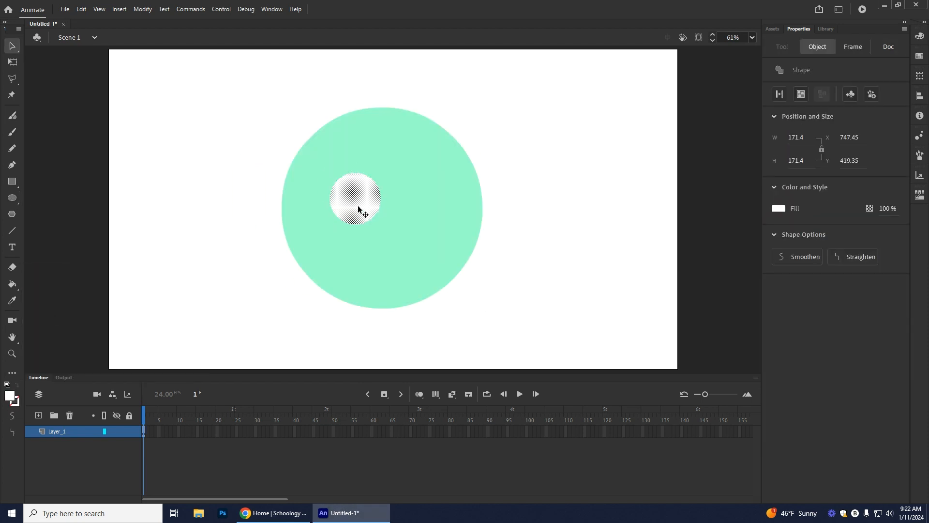
pyautogui.hotkey('ctrl', 'z')
# - On a new layer, draw a white eye circle about 162 px wide on the face and duplicate it beside the first
pyautogui.click(38, 415)
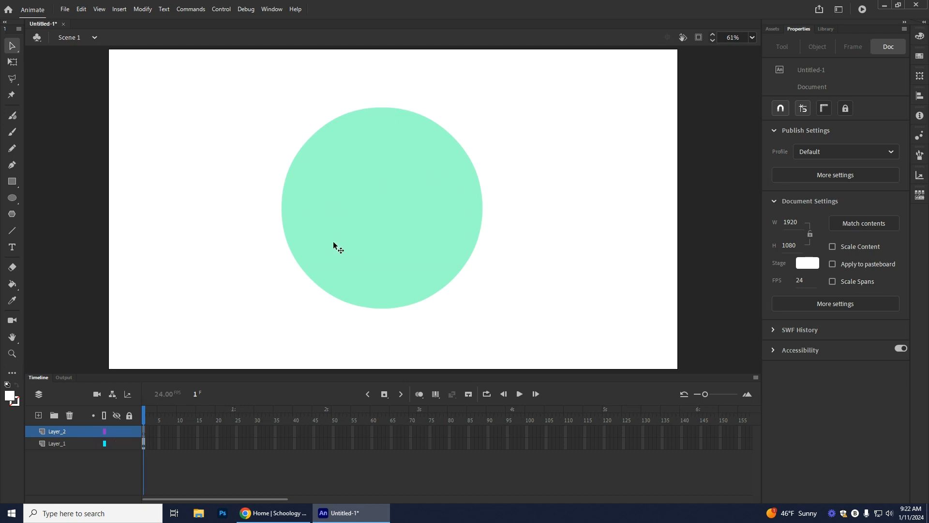
pyautogui.click(16, 198)
pyautogui.moveTo(329, 164); pyautogui.dragTo(377, 211)
pyautogui.click(12, 46)
pyautogui.click(360, 184)
pyautogui.moveTo(359, 185); pyautogui.dragTo(425, 192)
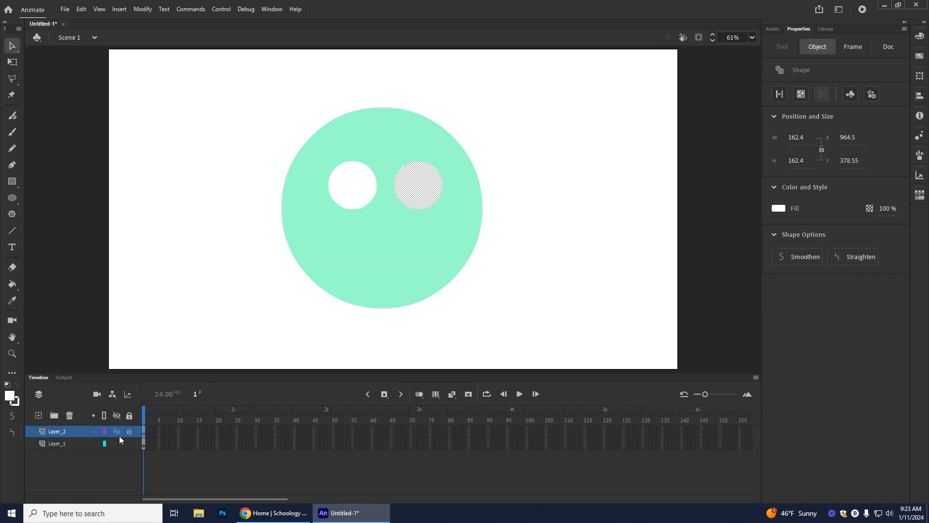
# - Adjust the positions of the two white eyes so they sit evenly spaced on the face
pyautogui.moveTo(365, 187); pyautogui.dragTo(417, 182)
pyautogui.click(562, 174)
pyautogui.moveTo(358, 189); pyautogui.dragTo(355, 189)
pyautogui.moveTo(429, 190); pyautogui.dragTo(423, 190)
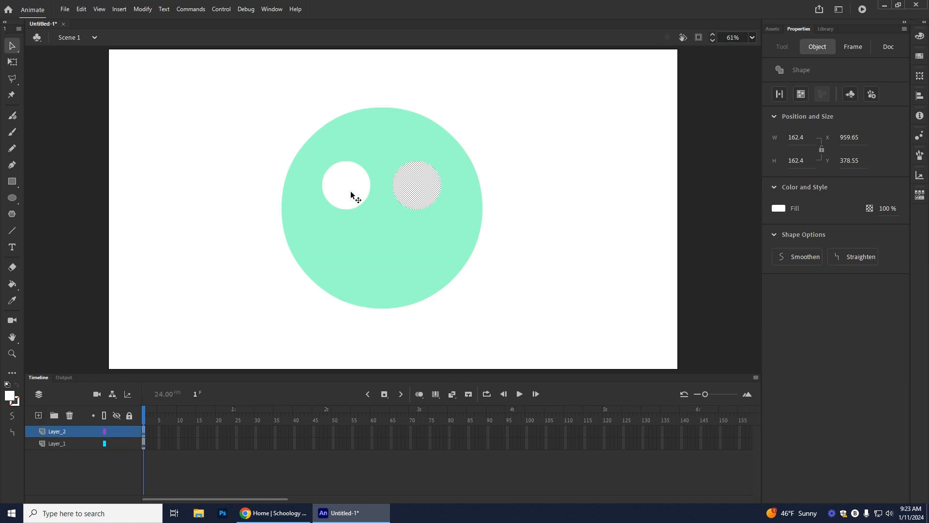
# - On another new layer, draw a small black pupil in the centre of each white eye
pyautogui.click(39, 414)
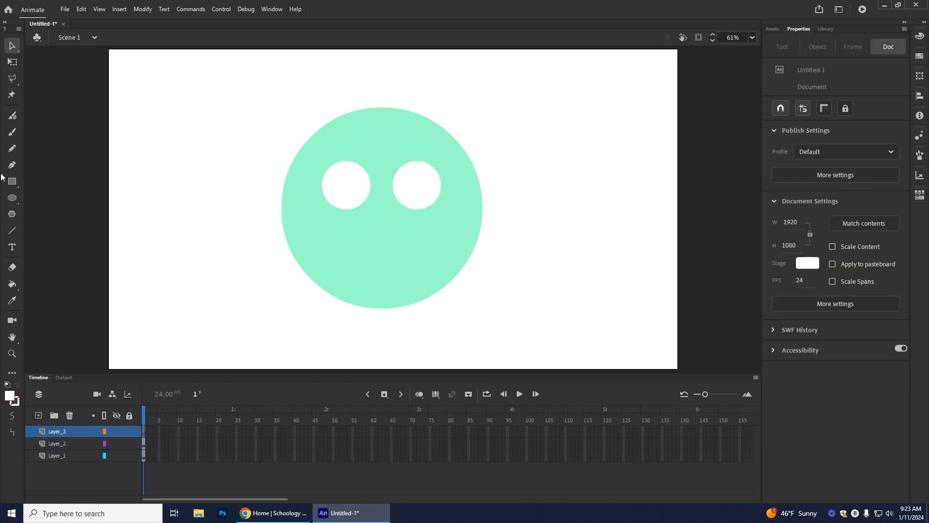
pyautogui.click(12, 197)
pyautogui.moveTo(340, 181)
pyautogui.mouseDown()
pyautogui.moveTo(356, 198)
pyautogui.moveTo(352, 188)
pyautogui.moveTo(421, 190)
pyautogui.mouseUp()
pyautogui.click(12, 46)
# - Rename the pupil layer as eyeball
pyautogui.click(55, 430)
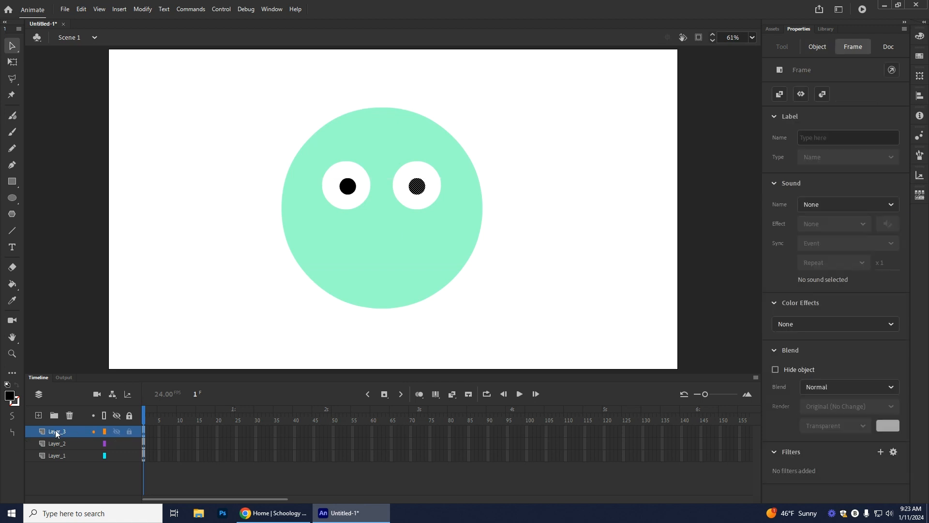
pyautogui.doubleClick(55, 430)
pyautogui.write('EYE')
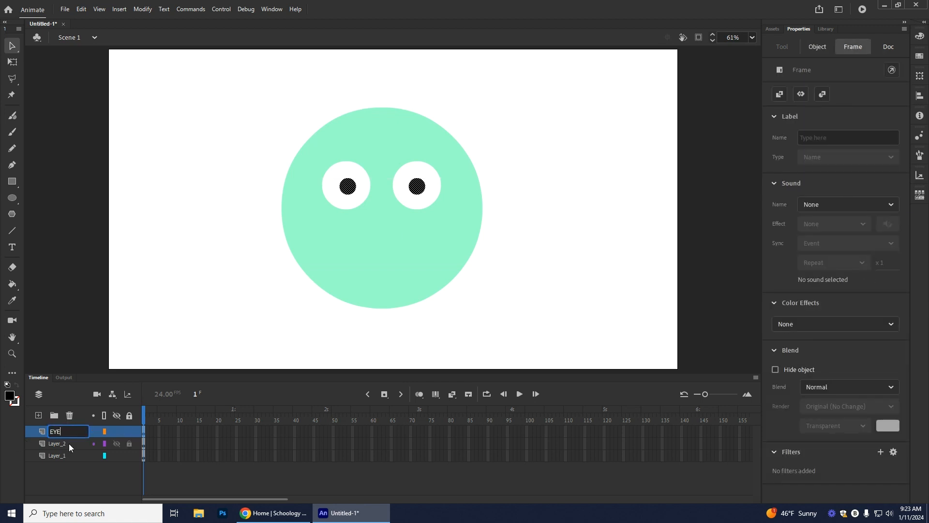
pyautogui.press('BackSpace')
pyautogui.press('BackSpace')
pyautogui.press('BackSpace')
pyautogui.write('eyeb')
pyautogui.click(60, 444)
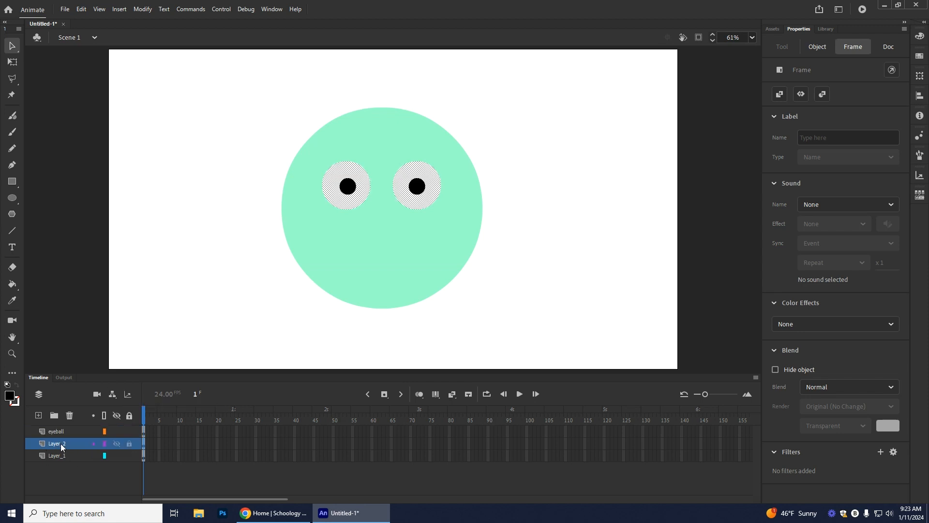
# - Rename the white eyes' layer as eye and the head's layer as face
pyautogui.press('e')
pyautogui.doubleClick(60, 444)
pyautogui.write('eye')
pyautogui.doubleClick(61, 457)
pyautogui.write('face')
pyautogui.press('Return')
pyautogui.click(146, 241)
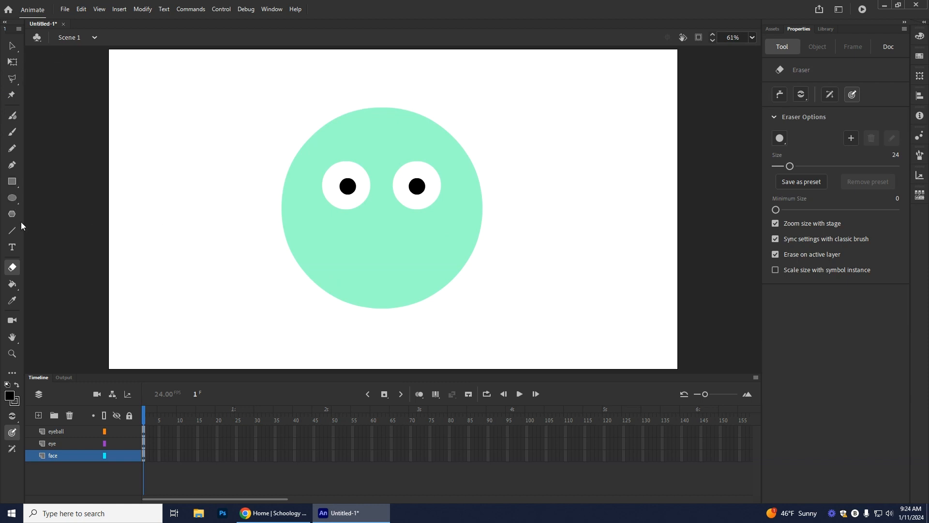
pyautogui.click(13, 230)
pyautogui.moveTo(372, 231)
pyautogui.mouseDown()
pyautogui.moveTo(383, 210)
pyautogui.moveTo(394, 242)
pyautogui.mouseUp()
pyautogui.hotkey('ctrl', '1')
pyautogui.moveTo(394, 241); pyautogui.dragTo(383, 211)
pyautogui.click(12, 45)
pyautogui.hotkey('ctrl', '=')
pyautogui.click(12, 284)
pyautogui.click(361, 254)
pyautogui.click(12, 46)
pyautogui.hotkey('ctrl', 'z')
pyautogui.hotkey('ctrl', 'z')
pyautogui.hotkey('ctrl', 'z')
pyautogui.hotkey('ctrl', 'z')
pyautogui.hotkey('ctrl', 'z')
# - Add a layer directly above the face layer and name it nose
pyautogui.click(39, 415)
pyautogui.doubleClick(56, 455)
pyautogui.write('NO')
# - Draw a triangular nose below and between the eyes with the Line tool and fill it black
pyautogui.click(752, 38)
pyautogui.click(732, 129)
pyautogui.click(12, 148)
pyautogui.click(12, 231)
pyautogui.moveTo(304, 284)
pyautogui.mouseDown()
pyautogui.moveTo(356, 202)
pyautogui.moveTo(411, 279)
pyautogui.mouseUp()
pyautogui.moveTo(410, 280); pyautogui.dragTo(305, 283)
pyautogui.click(12, 46)
pyautogui.click(12, 284)
pyautogui.click(358, 254)
pyautogui.click(12, 46)
pyautogui.click(752, 37)
pyautogui.click(732, 51)
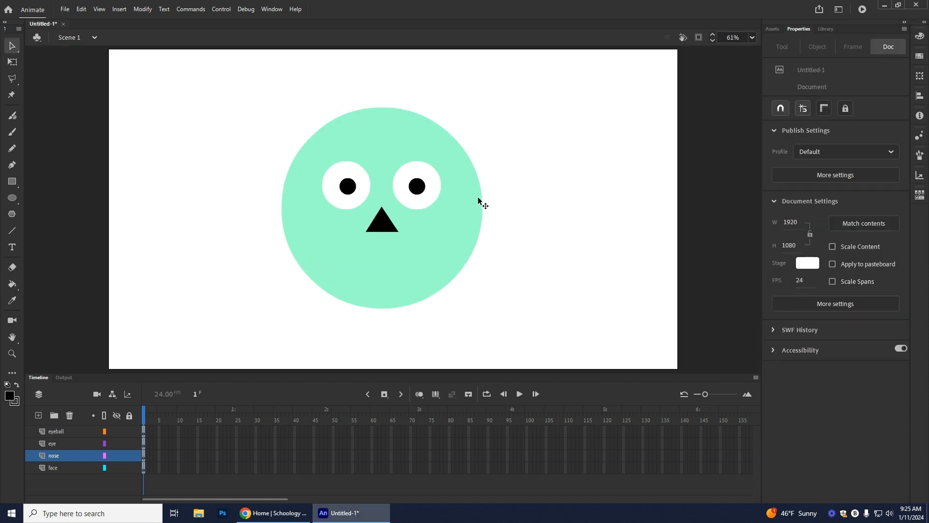
# - Move the nose triangle slightly down and delete its leftover outline pieces
pyautogui.moveTo(382, 222); pyautogui.dragTo(382, 230)
pyautogui.click(389, 218)
pyautogui.press('Delete')
pyautogui.click(378, 218)
pyautogui.press('Delete')
# - Add a new layer and move it below the face layer
pyautogui.click(52, 467)
pyautogui.click(38, 415)
pyautogui.click(12, 182)
pyautogui.moveTo(338, 297); pyautogui.dragTo(417, 353)
pyautogui.hotkey('ctrl', 'z')
pyautogui.moveTo(57, 468); pyautogui.dragTo(60, 489)
# - Draw a purple rectangle below the head as the body and widen it on both sides
pyautogui.click(9, 396)
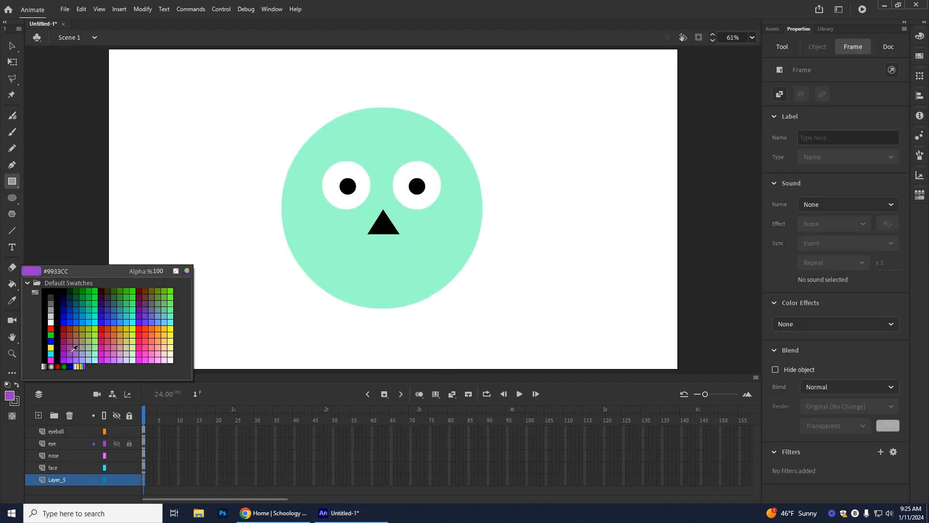
pyautogui.click(70, 357)
pyautogui.moveTo(338, 292)
pyautogui.mouseDown()
pyautogui.moveTo(440, 371)
pyautogui.moveTo(453, 370)
pyautogui.mouseUp()
pyautogui.click(13, 62)
pyautogui.click(411, 334)
pyautogui.moveTo(454, 330); pyautogui.dragTo(470, 330)
pyautogui.moveTo(433, 332); pyautogui.dragTo(424, 332)
pyautogui.moveTo(310, 330); pyautogui.dragTo(303, 330)
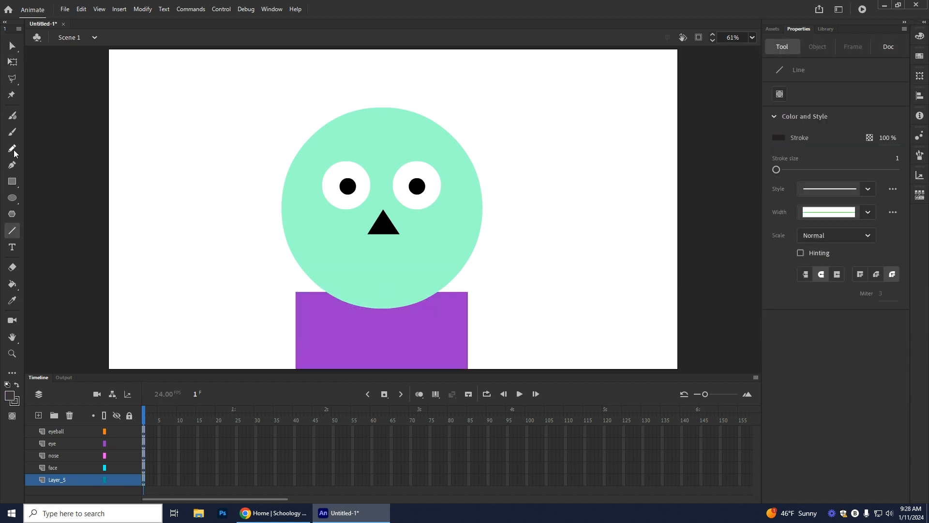
# - Name the body's layer shirt and place a new layer directly above the face layer for brush drawing
pyautogui.click(12, 132)
pyautogui.click(58, 479)
pyautogui.moveTo(57, 480); pyautogui.dragTo(57, 463)
pyautogui.moveTo(57, 468); pyautogui.dragTo(54, 479)
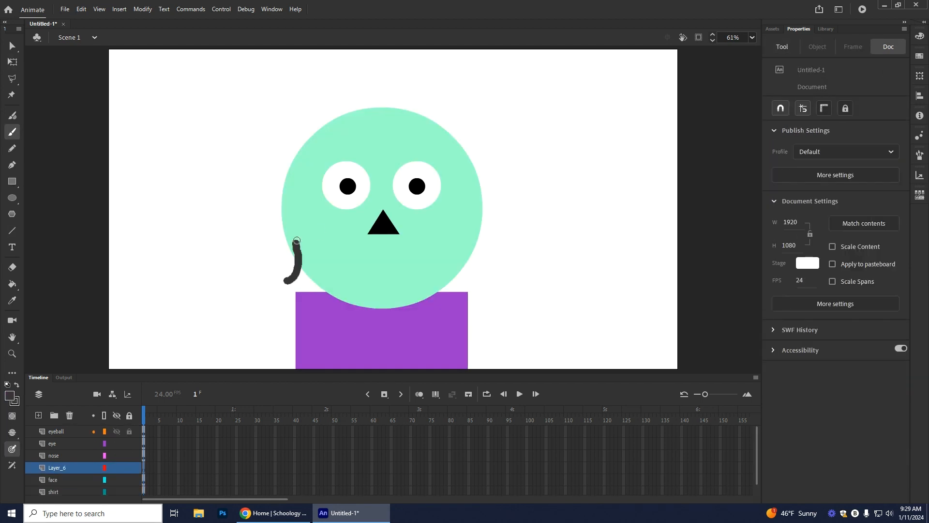
# - Paint dark grey hair over the top and both sides of the head with the Classic Brush at size 24
pyautogui.moveTo(327, 124)
pyautogui.mouseDown()
pyautogui.moveTo(473, 153)
pyautogui.moveTo(430, 132)
pyautogui.moveTo(470, 156)
pyautogui.mouseUp()
pyautogui.hotkey('ctrl', 'z')
pyautogui.moveTo(305, 118); pyautogui.dragTo(478, 165)
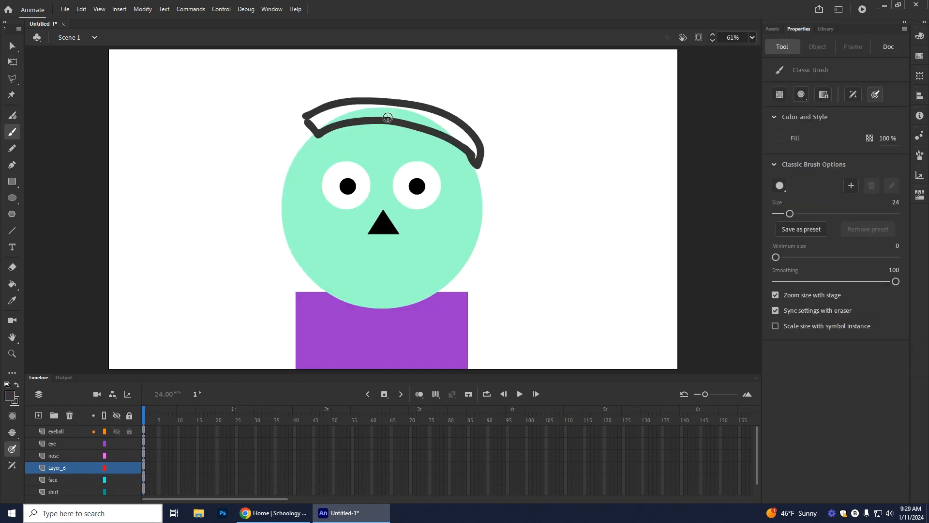
pyautogui.moveTo(315, 121)
pyautogui.mouseDown()
pyautogui.moveTo(478, 153)
pyautogui.moveTo(321, 117)
pyautogui.moveTo(434, 125)
pyautogui.mouseUp()
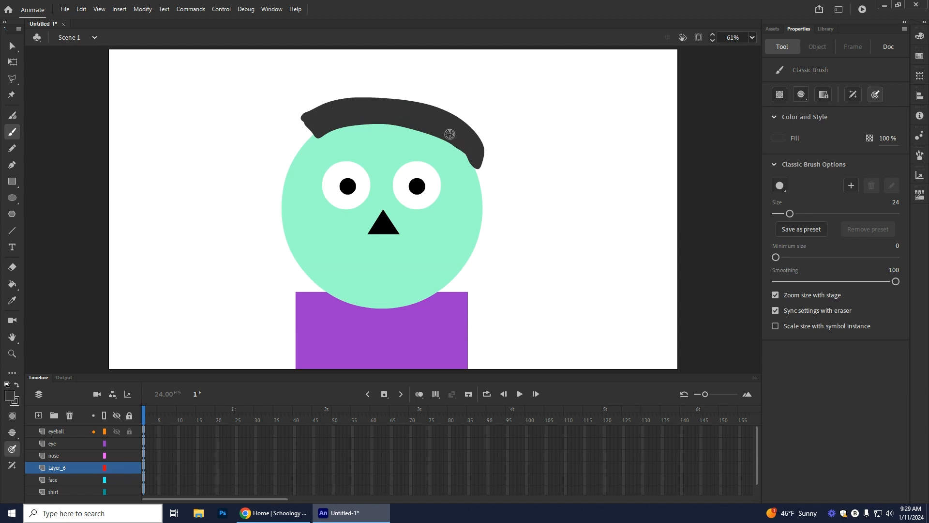
pyautogui.moveTo(304, 122)
pyautogui.mouseDown()
pyautogui.moveTo(306, 131)
pyautogui.moveTo(442, 104)
pyautogui.moveTo(485, 154)
pyautogui.moveTo(482, 167)
pyautogui.moveTo(484, 150)
pyautogui.mouseUp()
pyautogui.moveTo(284, 171); pyautogui.dragTo(313, 142)
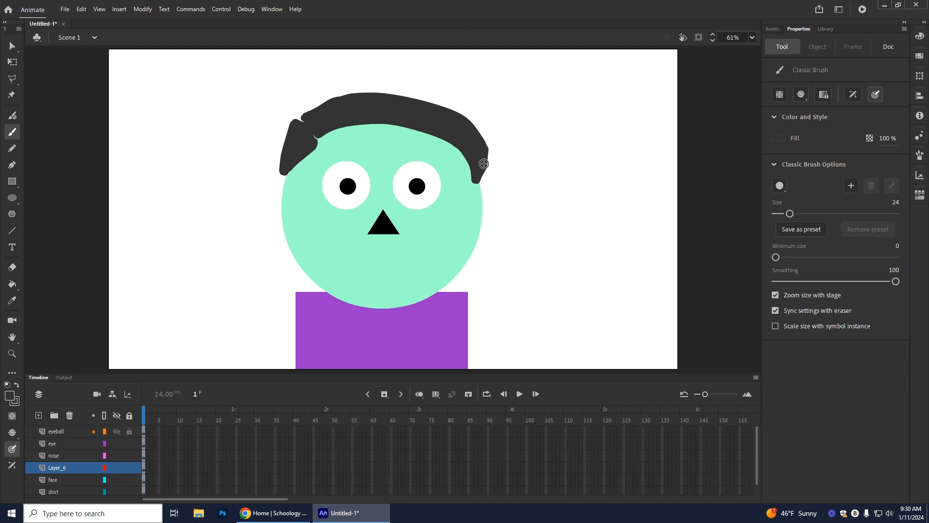
pyautogui.press('e')
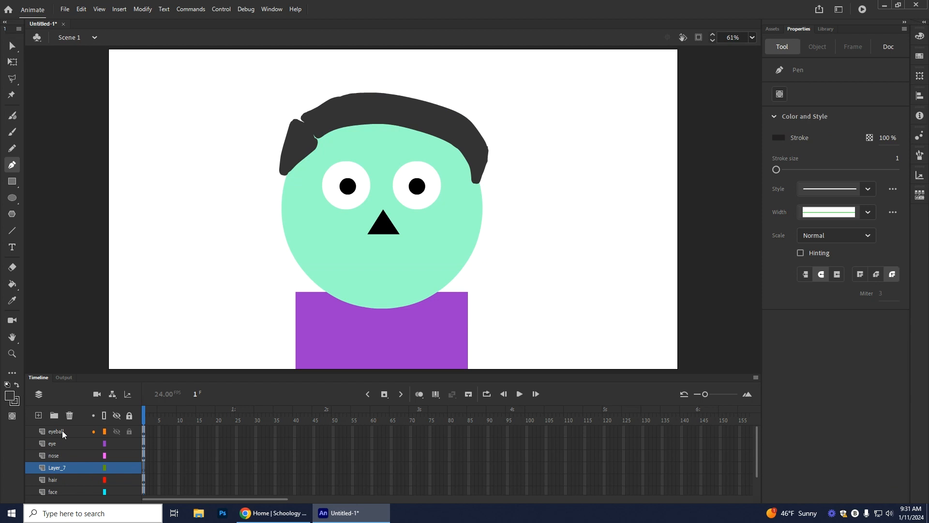
pyautogui.click(311, 168)
pyautogui.moveTo(373, 167)
pyautogui.mouseDown()
pyautogui.moveTo(414, 204)
pyautogui.moveTo(406, 205)
pyautogui.mouseUp()
pyautogui.hotkey('ctrl', 'z')
pyautogui.hotkey('ctrl', 'z')
# - Draw an arched eyebrow with stroke size 17 above the left eye using the Pen tool and scale it down slightly
pyautogui.moveTo(776, 169)
pyautogui.mouseDown()
pyautogui.moveTo(794, 170)
pyautogui.moveTo(785, 169)
pyautogui.mouseUp()
pyautogui.click(315, 165)
pyautogui.moveTo(374, 163)
pyautogui.mouseDown()
pyautogui.moveTo(406, 193)
pyautogui.moveTo(366, 164)
pyautogui.mouseUp()
pyautogui.click(11, 47)
pyautogui.click(713, 218)
pyautogui.click(345, 151)
pyautogui.press('q')
pyautogui.hotkey('ctrl', 'z')
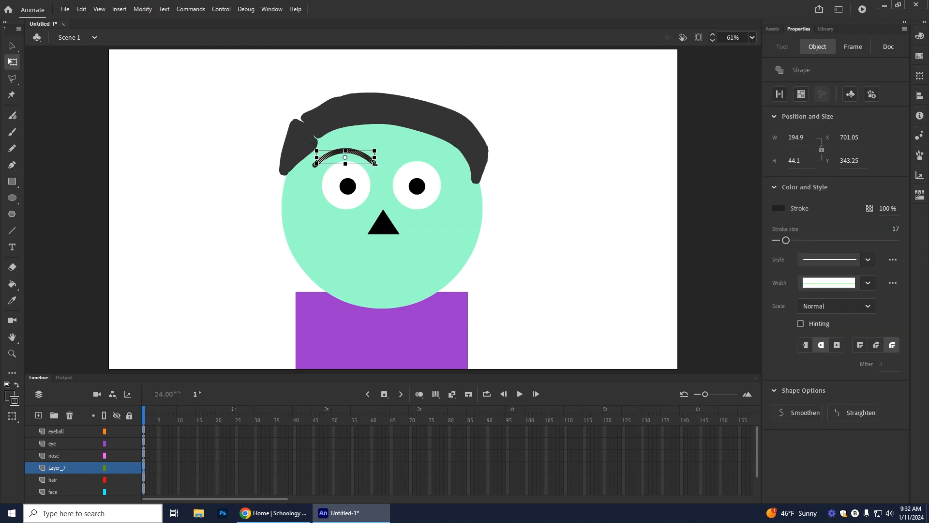
pyautogui.hotkey('ctrl', 'y')
# - Duplicate the eyebrow and place the copy above the right eye
pyautogui.click(12, 47)
pyautogui.press('Escape')
pyautogui.moveTo(358, 156); pyautogui.dragTo(428, 153)
pyautogui.click(665, 250)
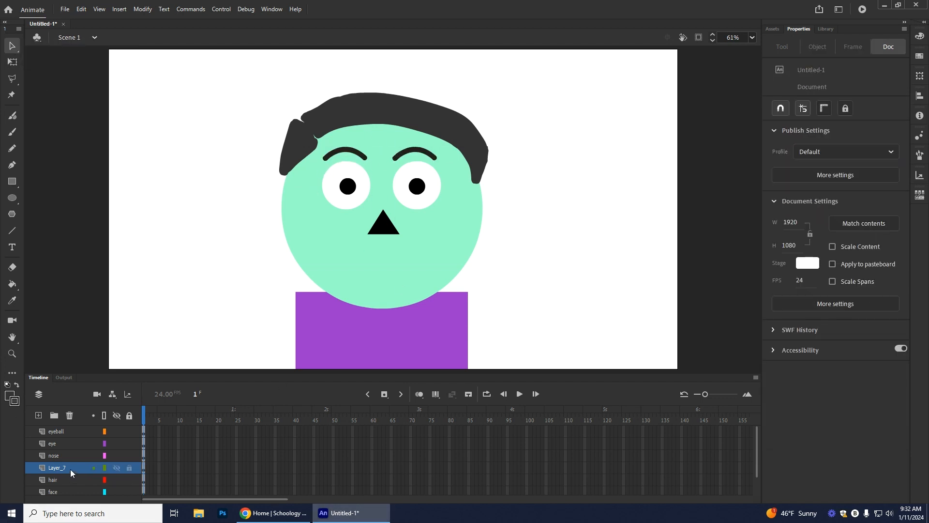
# - Rename the eyebrow layer as eyebrows
pyautogui.doubleClick(56, 468)
pyautogui.write('eyebrows')
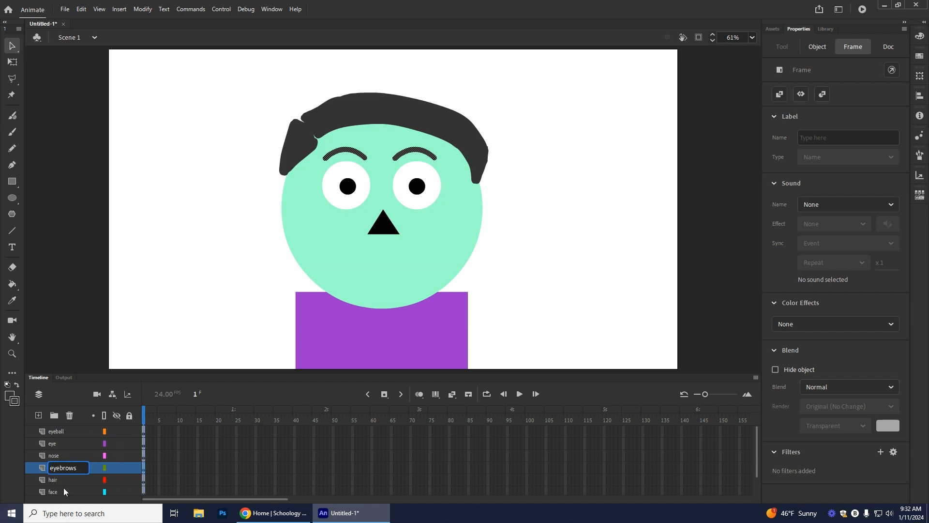
pyautogui.click(77, 453)
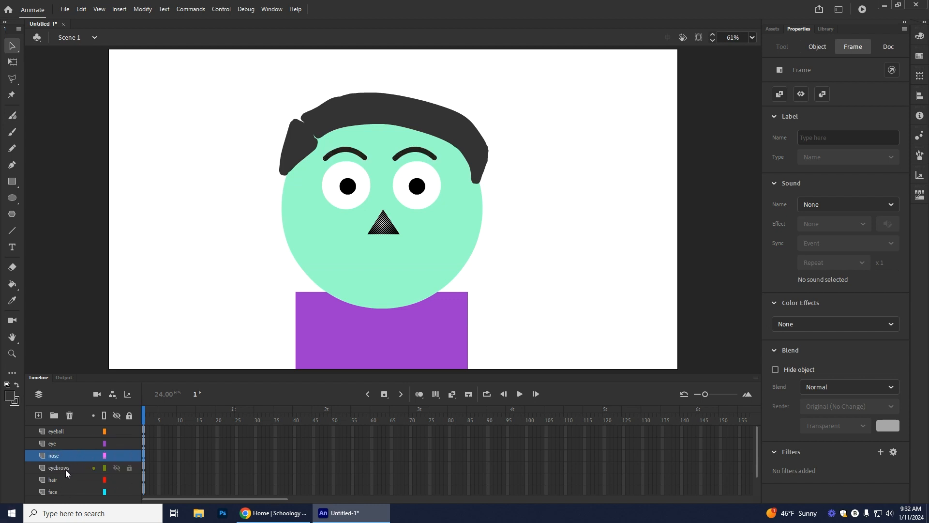
pyautogui.click(216, 321)
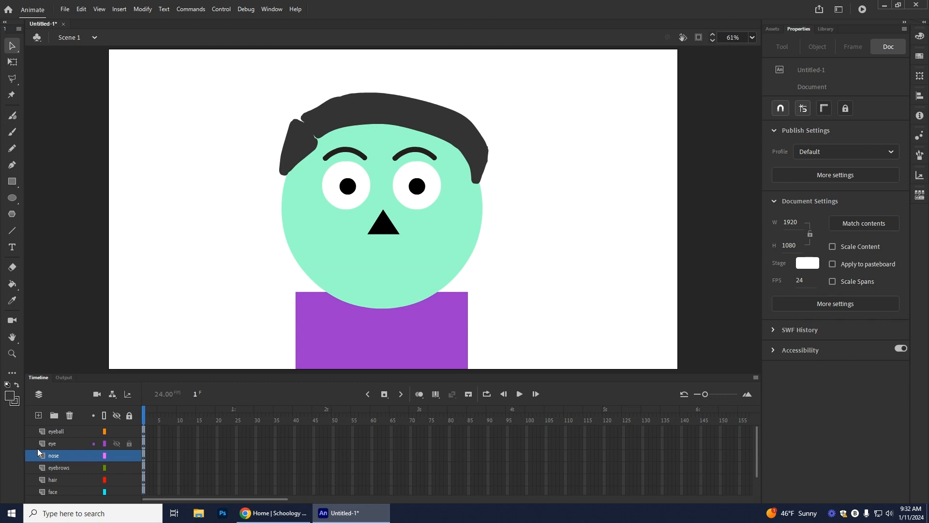
# - Import mouths.ai from the Desktop to the stage above the eyeball layer, with all its layers converted to Animate layers
pyautogui.click(99, 431)
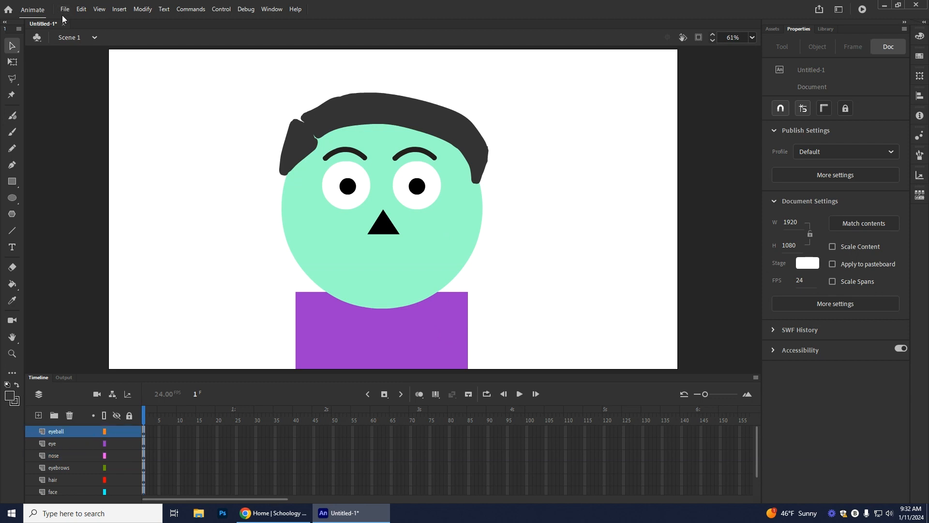
pyautogui.click(63, 11)
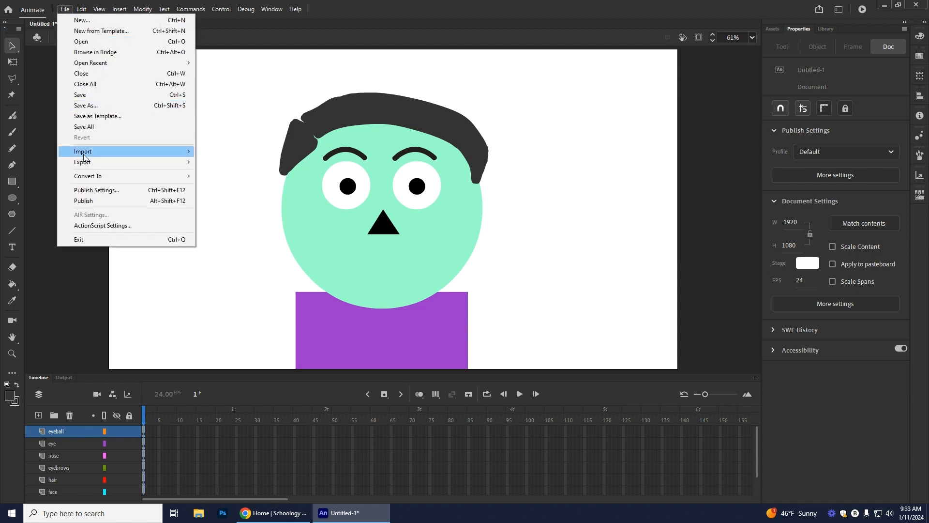
pyautogui.moveTo(131, 151)
pyautogui.click(226, 152)
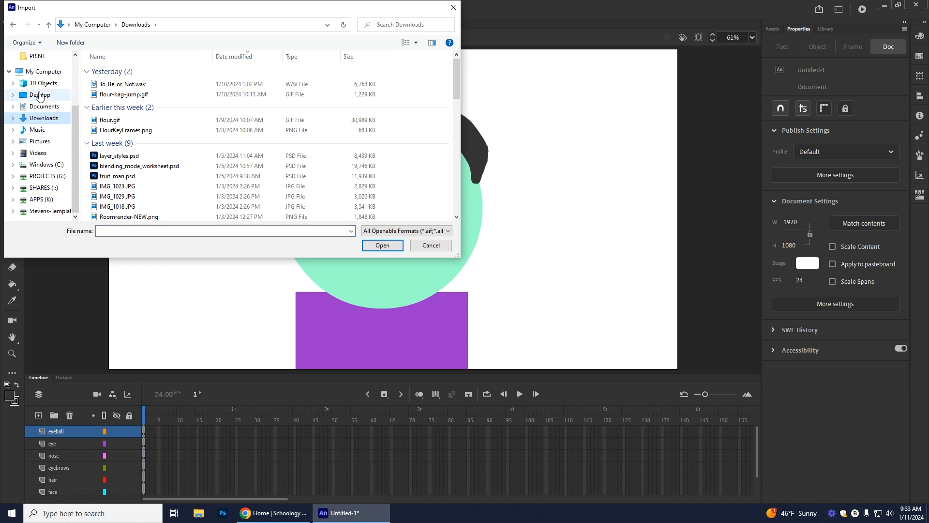
pyautogui.click(39, 95)
pyautogui.click(114, 110)
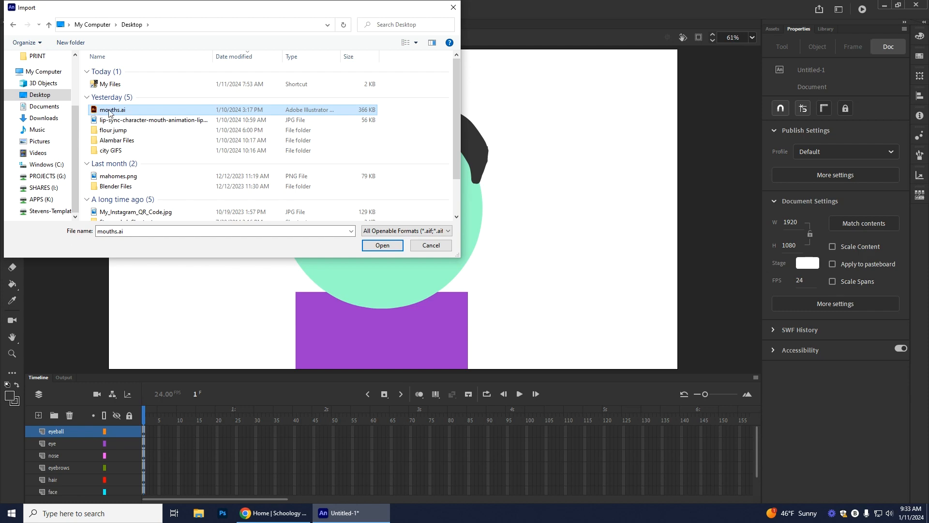
pyautogui.doubleClick(136, 114)
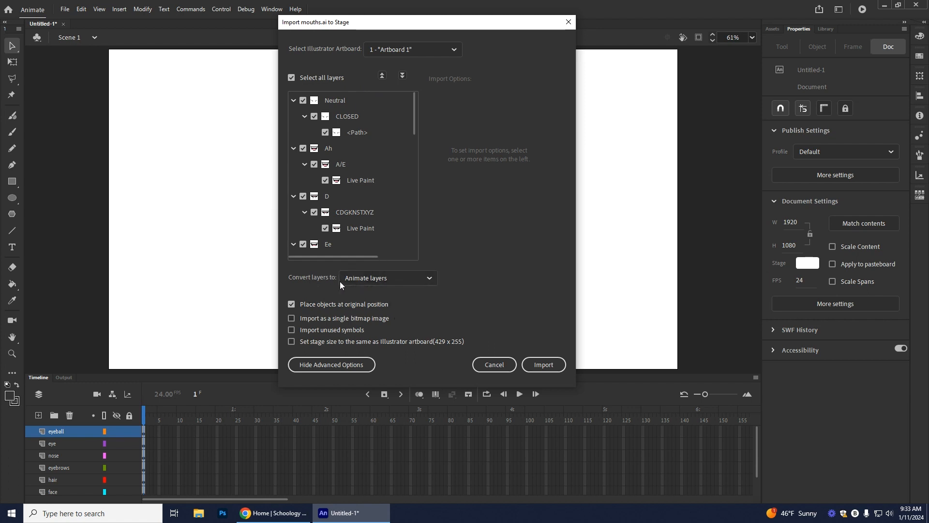
pyautogui.click(552, 367)
pyautogui.scroll(5, 115, 463)
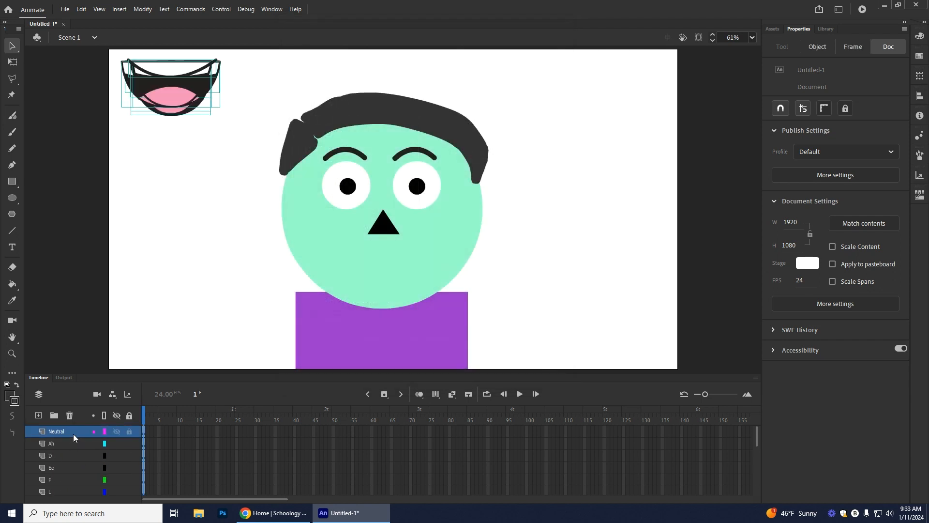
pyautogui.scroll(-5, 72, 441)
pyautogui.scroll(-2, 74, 441)
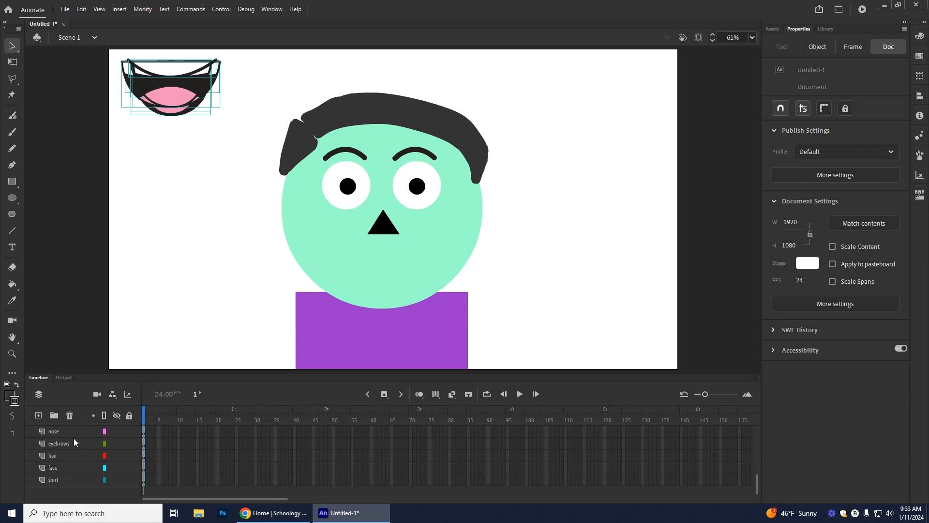
pyautogui.scroll(7, 109, 474)
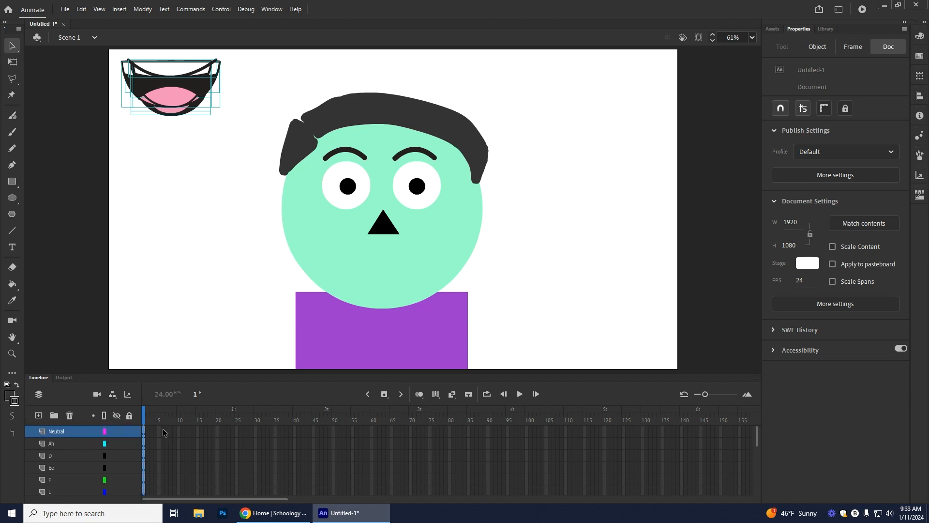
# - Copy the first frames of all the mouth layers from Neutral down to Woo
pyautogui.click(143, 432)
pyautogui.scroll(-3, 144, 448)
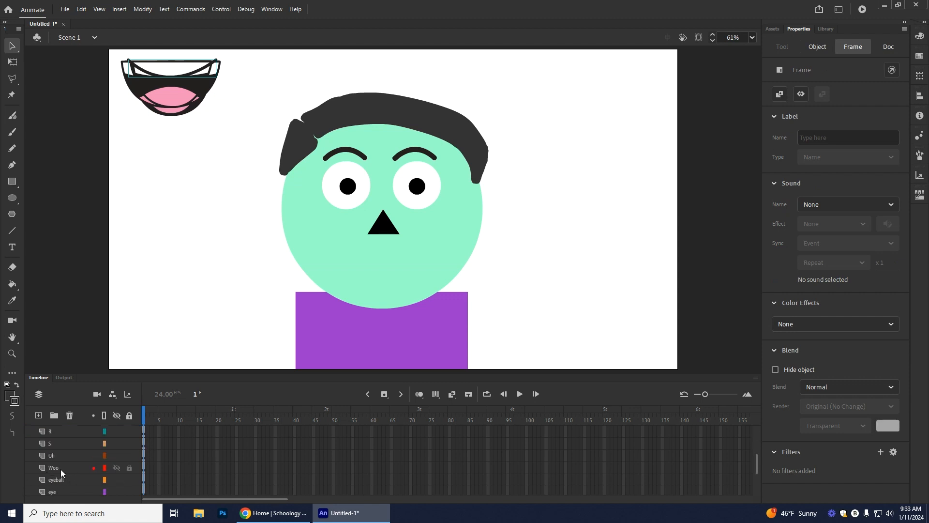
pyautogui.click(143, 469)
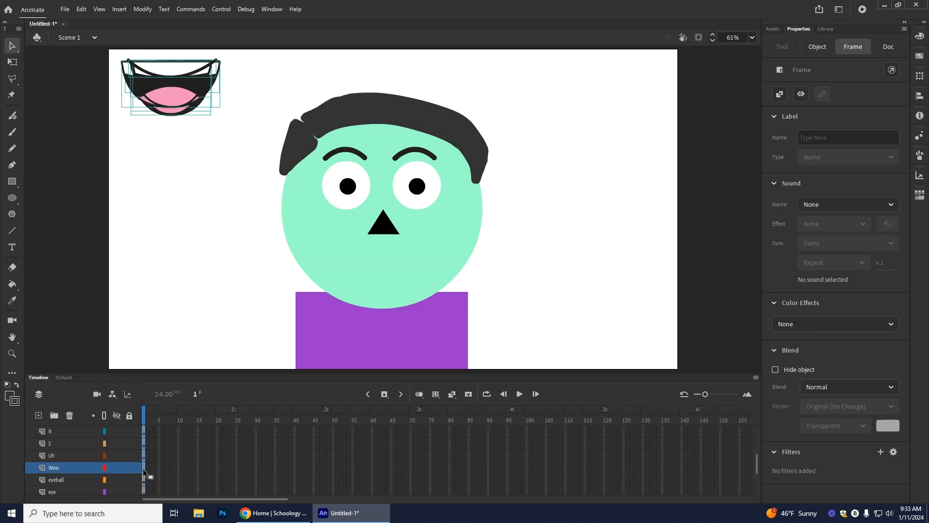
pyautogui.scroll(3, 97, 468)
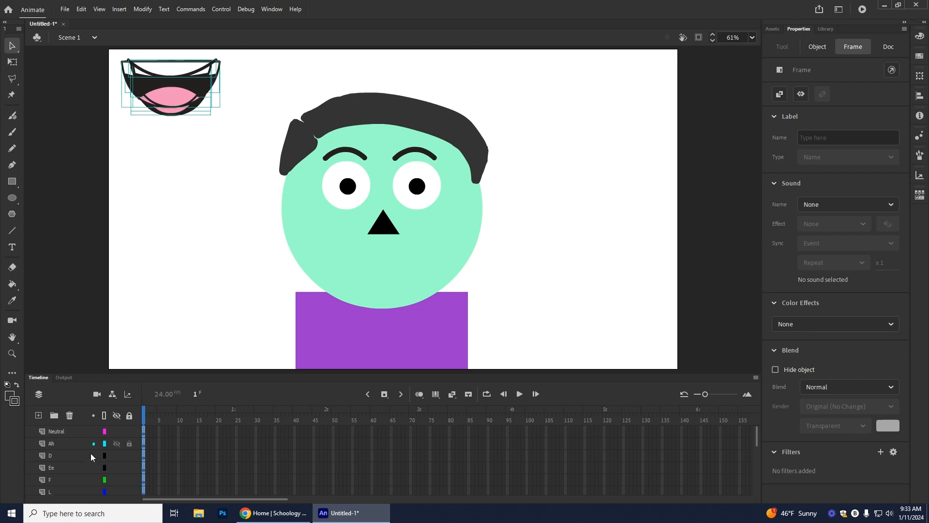
pyautogui.scroll(-3, 85, 440)
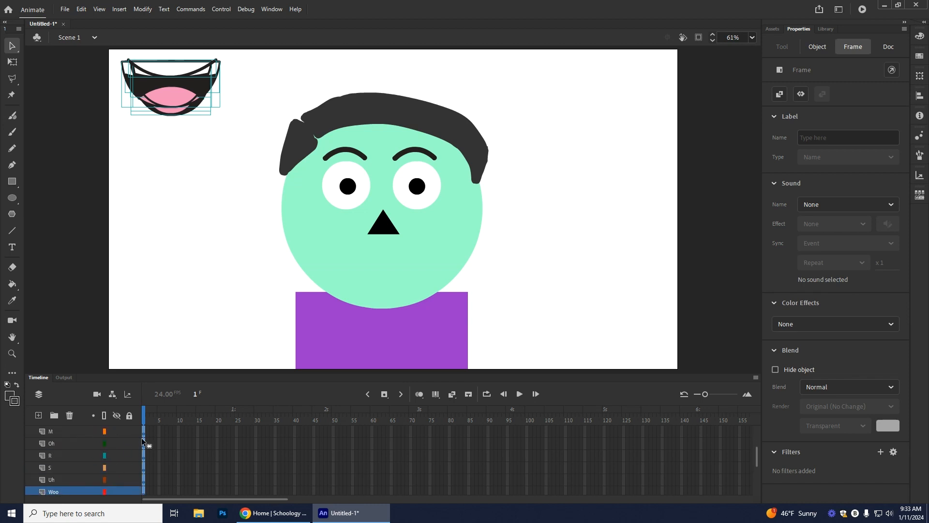
pyautogui.rightClick(143, 447)
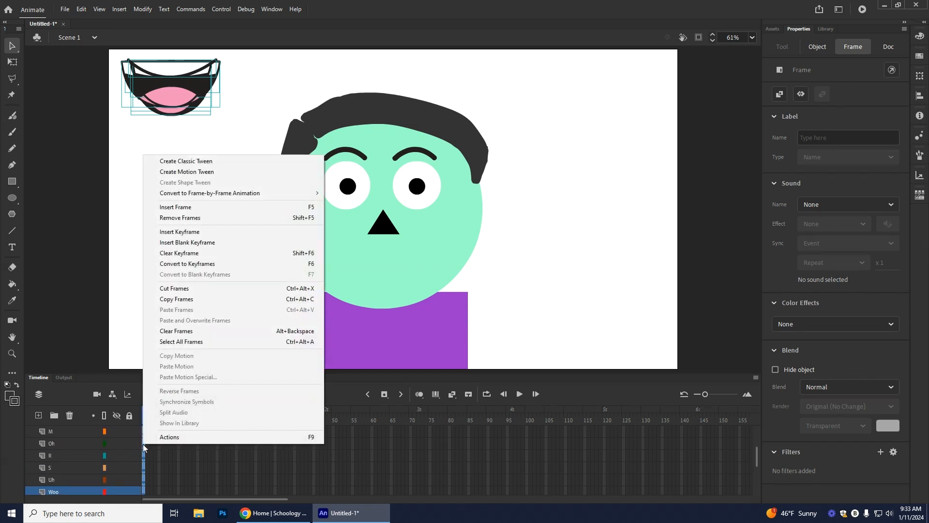
pyautogui.click(198, 300)
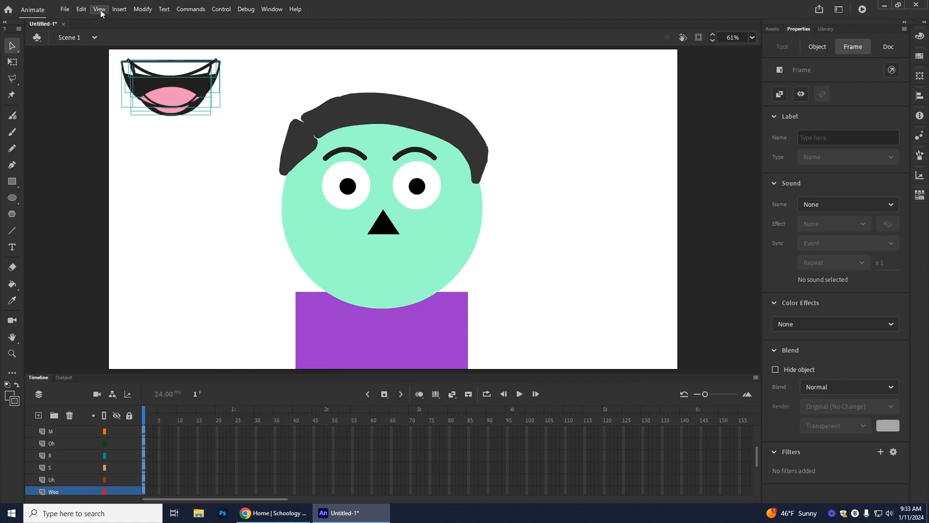
# - Create a new Graphic symbol named "lip synch"
pyautogui.click(119, 9)
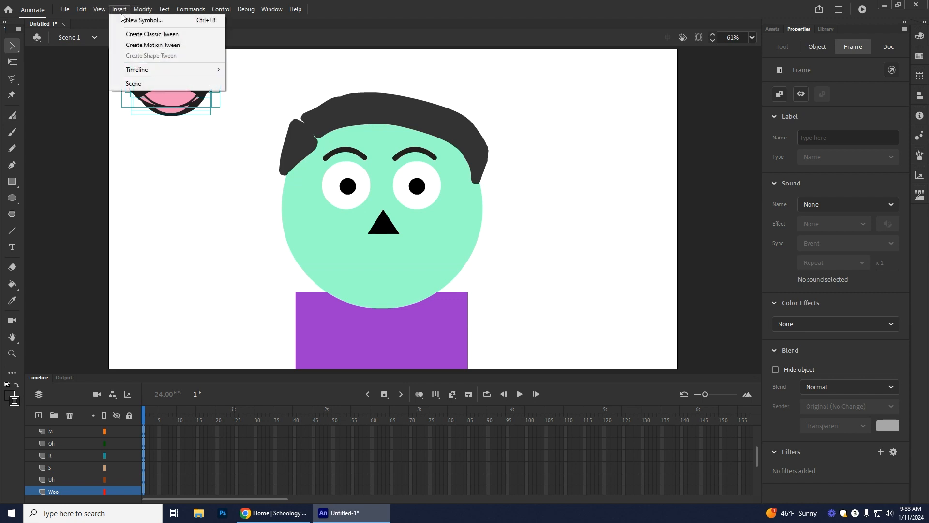
pyautogui.click(132, 22)
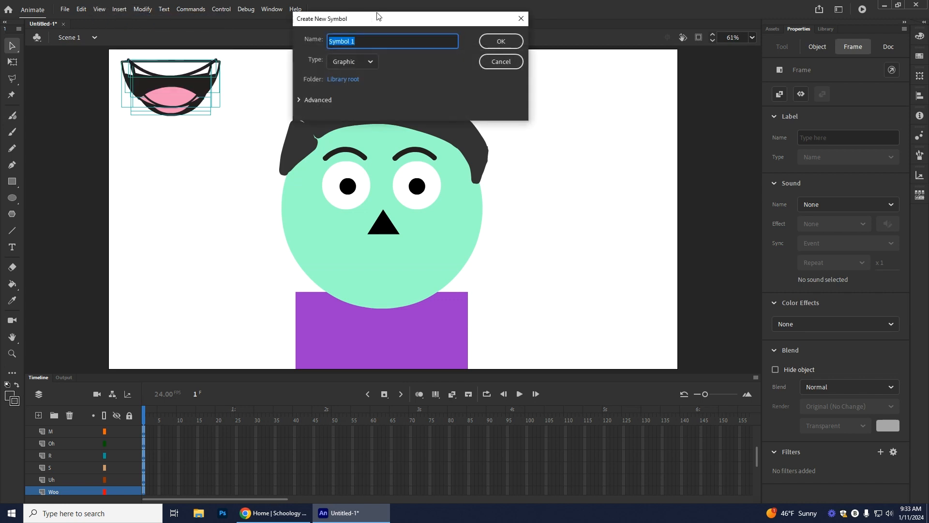
pyautogui.write('lip synch')
pyautogui.click(501, 41)
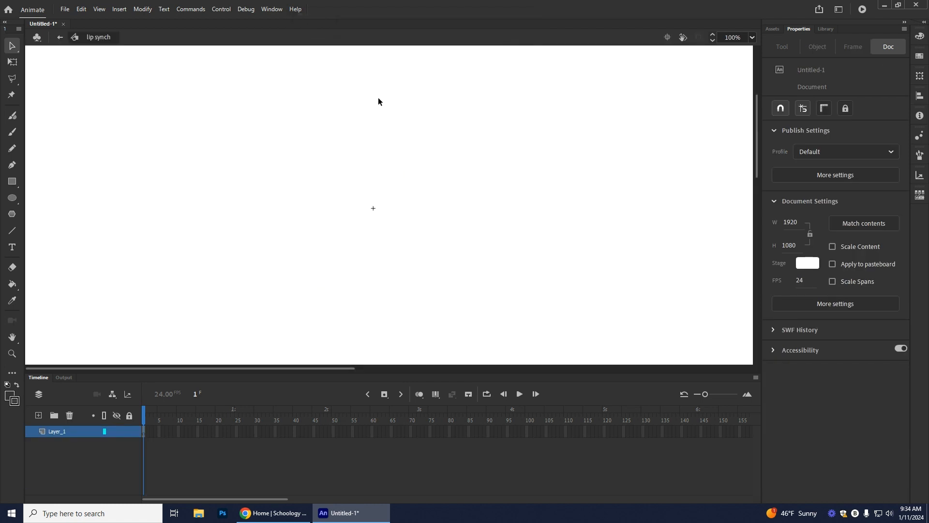
# - Paste the copied mouth frames into the first frame of the lip synch symbol
pyautogui.click(60, 37)
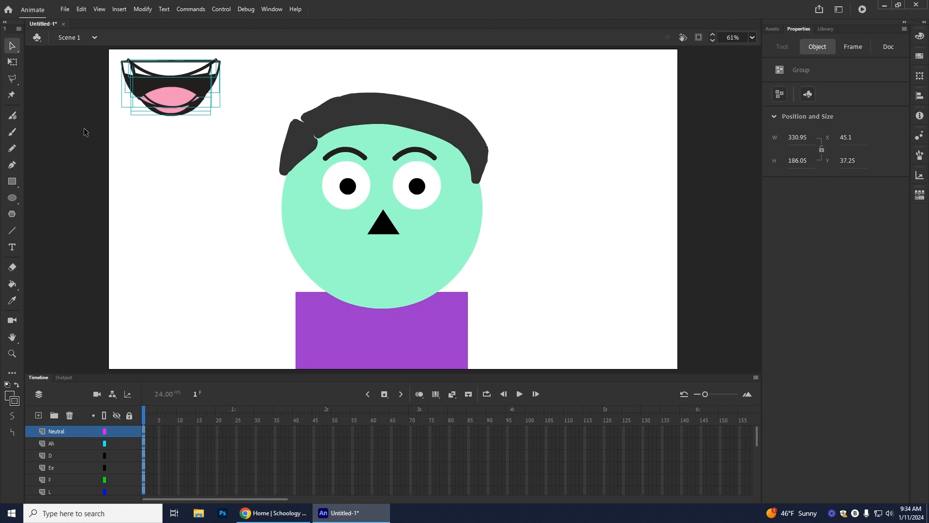
pyautogui.click(37, 39)
pyautogui.click(48, 53)
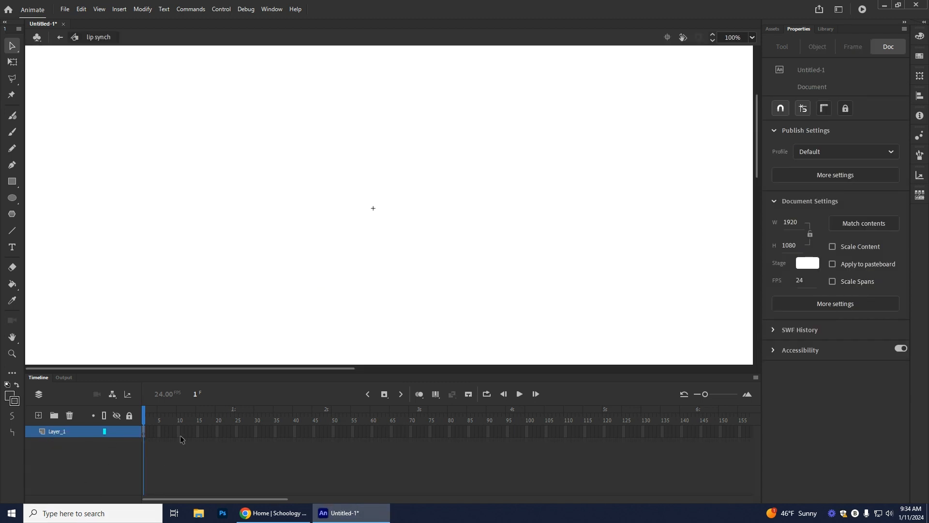
pyautogui.rightClick(145, 434)
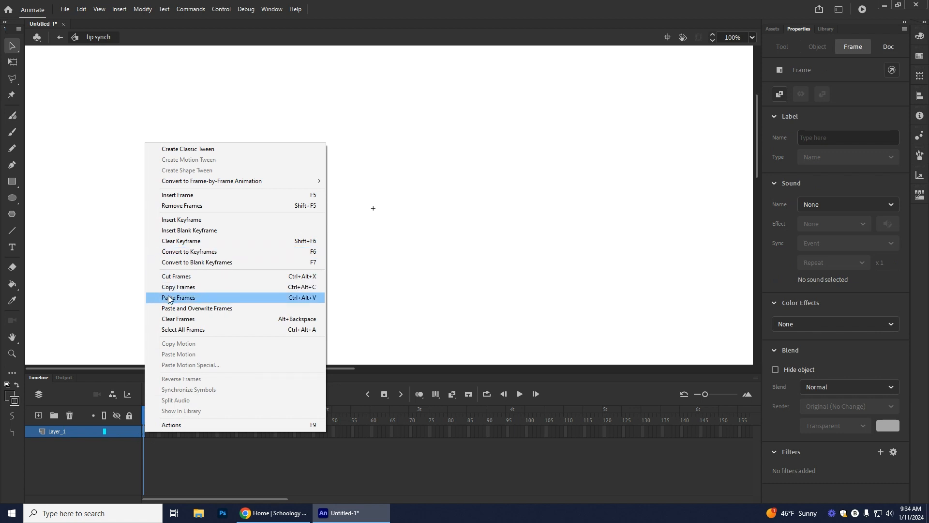
pyautogui.click(182, 298)
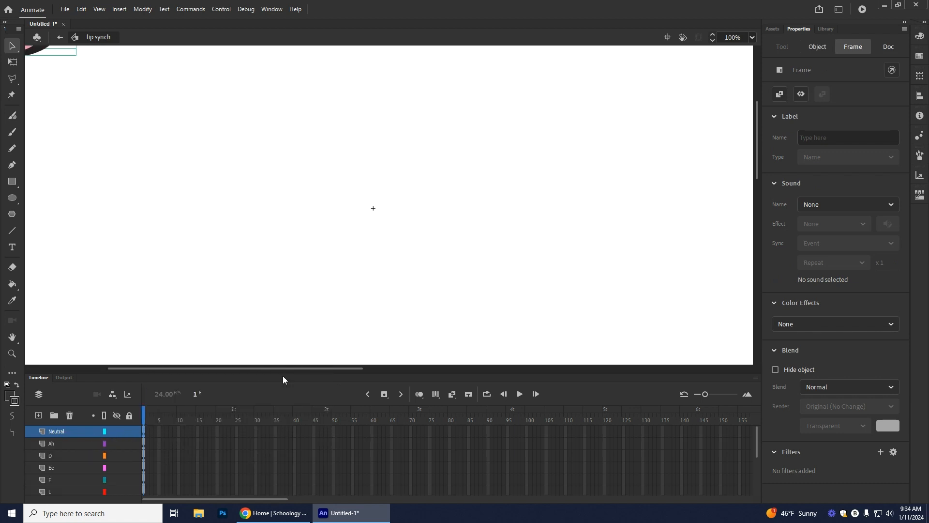
# - Examine the pasted mouth artwork and its layers inside the lip synch symbol
pyautogui.moveTo(299, 368); pyautogui.dragTo(270, 368)
pyautogui.scroll(7, 282, 323)
pyautogui.scroll(-6, 279, 316)
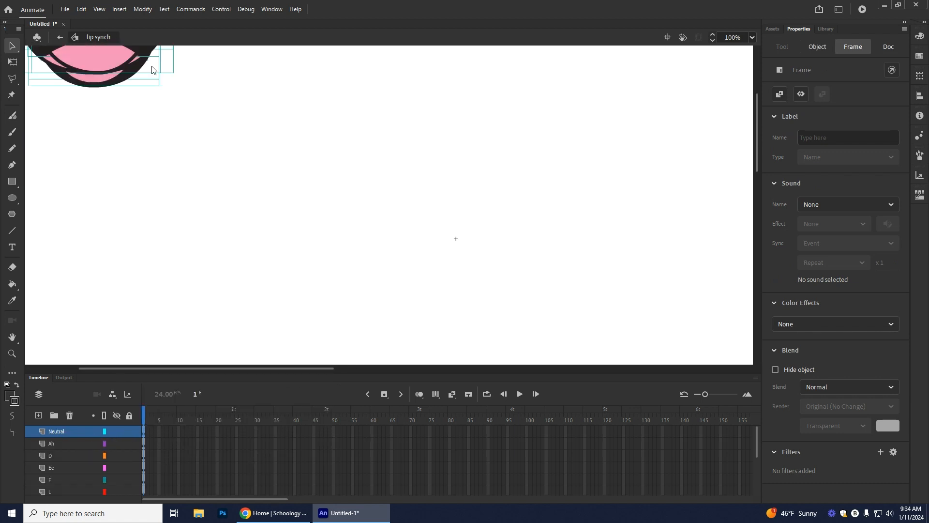
pyautogui.scroll(-5, 89, 445)
pyautogui.scroll(5, 94, 483)
pyautogui.scroll(-5, 94, 479)
pyautogui.scroll(5, 93, 474)
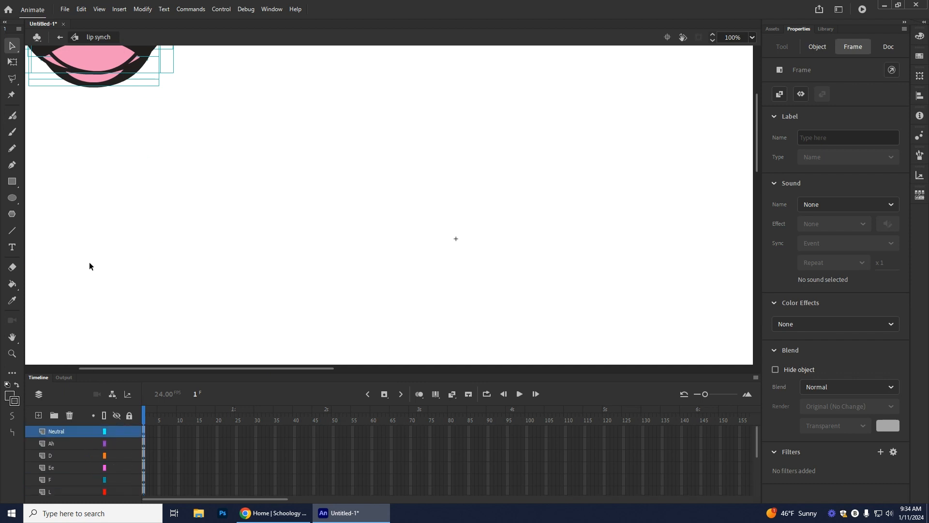
# - Delete the mouth layers from Neutral through Woo in Scene 1, keeping the character's own layers
pyautogui.click(60, 37)
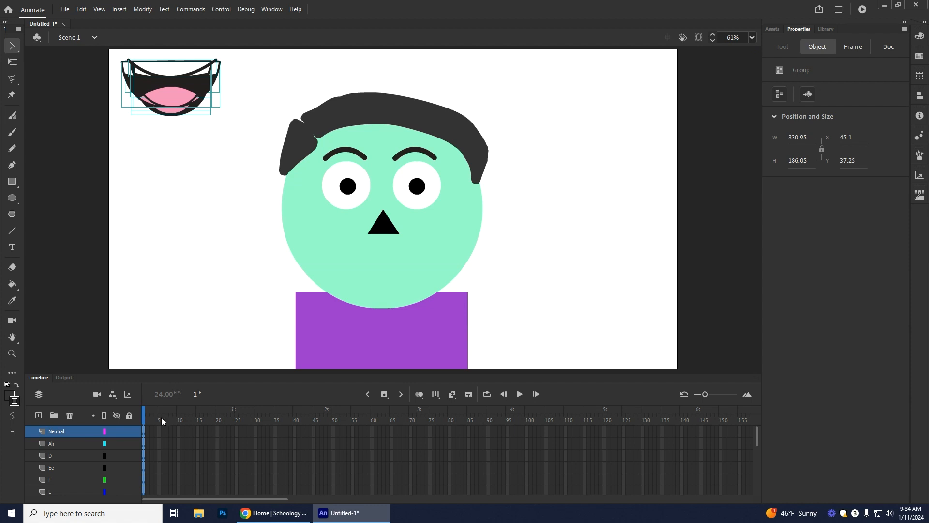
pyautogui.scroll(-5, 150, 444)
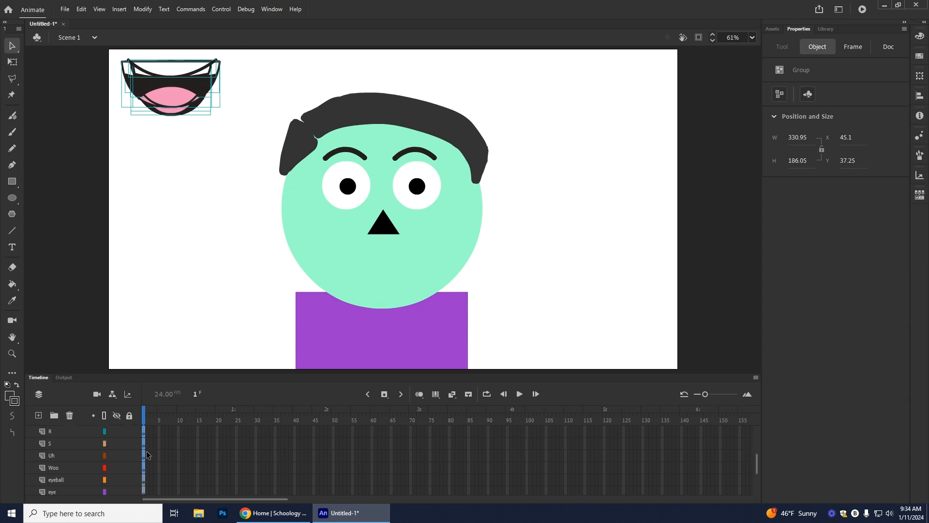
pyautogui.rightClick(74, 443)
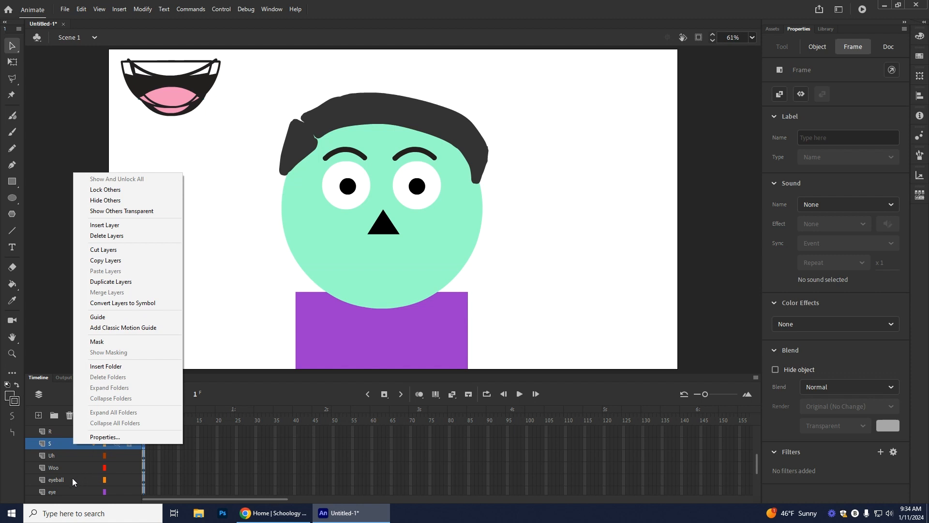
pyautogui.click(71, 478)
pyautogui.click(65, 467)
pyautogui.scroll(5, 83, 464)
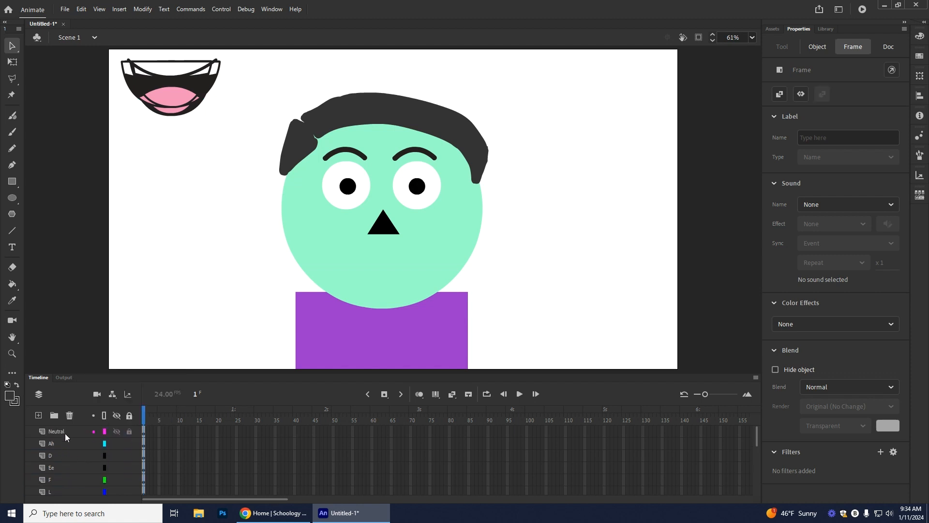
pyautogui.keyDown('shift'); pyautogui.click(58, 431); pyautogui.keyUp('shift')
pyautogui.rightClick(68, 449)
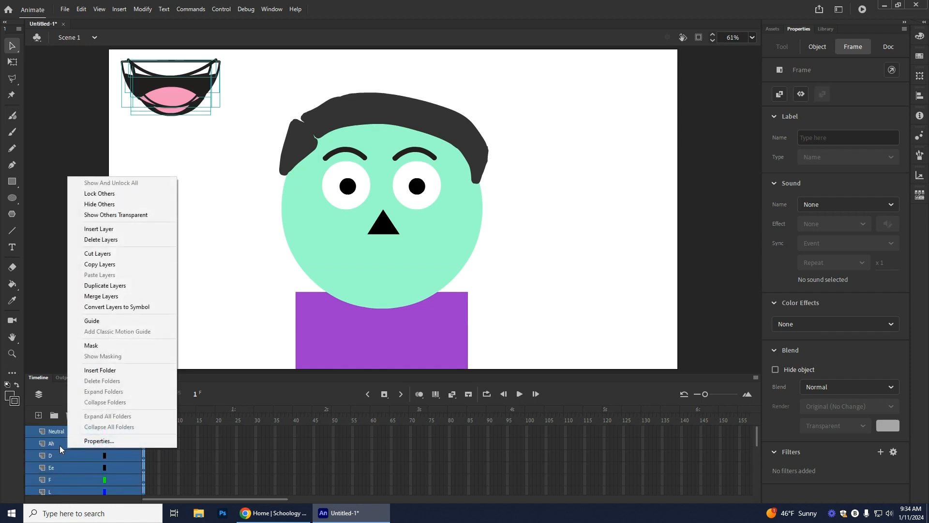
pyautogui.click(102, 240)
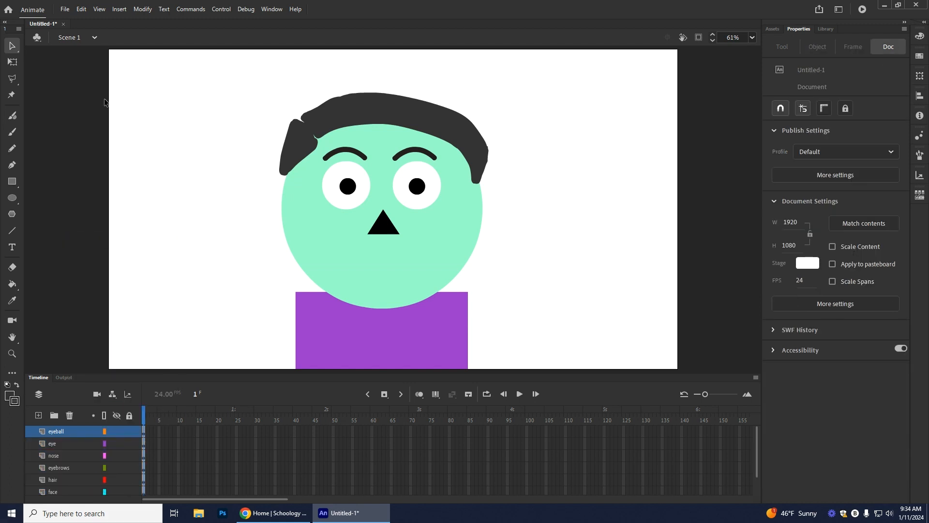
# - Check the mouth artwork inside the lip synch symbol and return to Scene 1
pyautogui.click(40, 38)
pyautogui.click(48, 53)
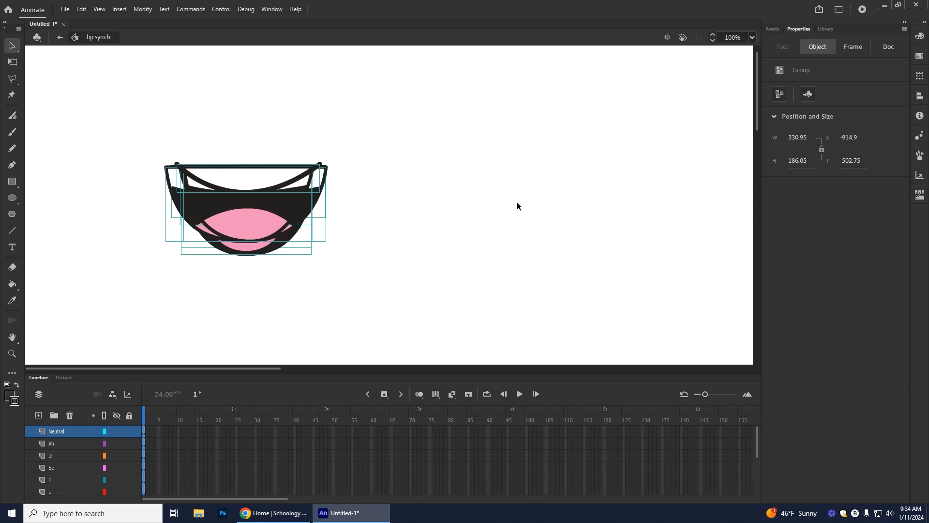
pyautogui.click(34, 40)
pyautogui.click(58, 54)
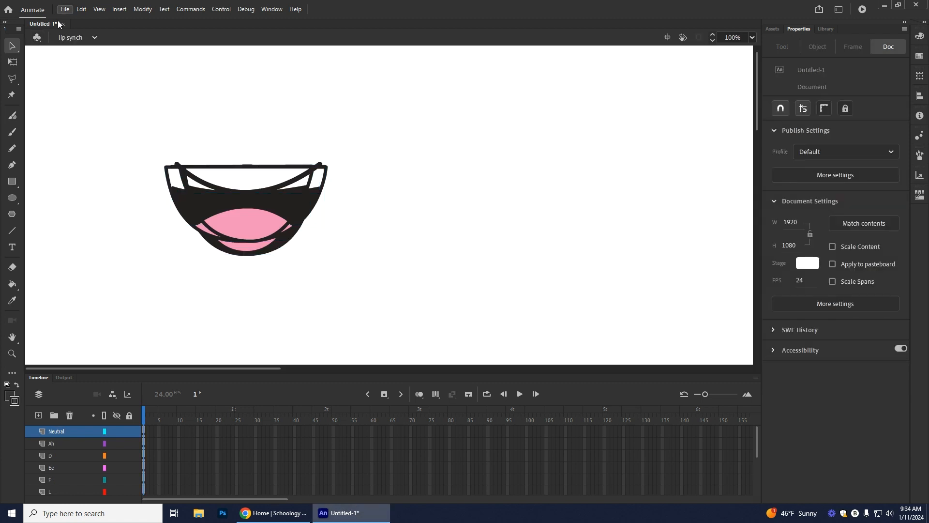
pyautogui.click(43, 39)
pyautogui.click(95, 38)
pyautogui.click(78, 53)
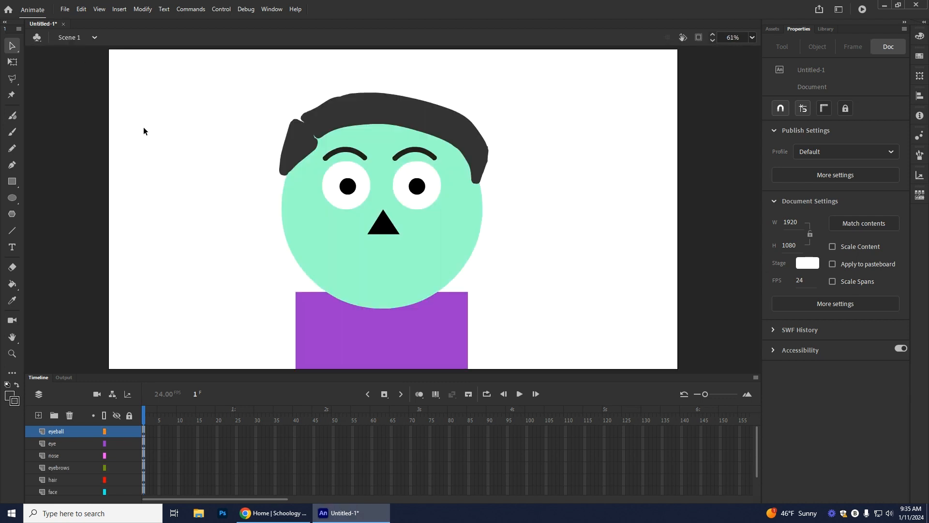
# - Add a layer named "mouth" above the eyeball layer
pyautogui.click(38, 415)
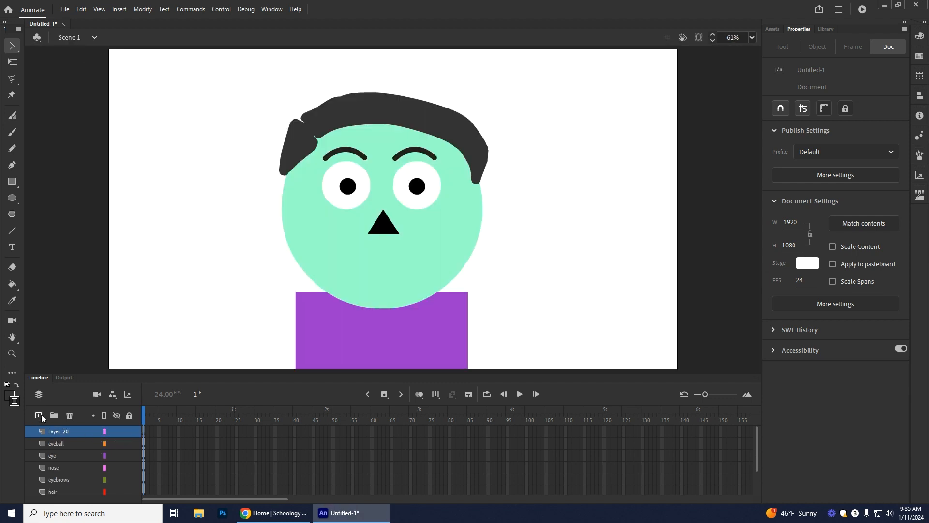
pyautogui.doubleClick(65, 433)
pyautogui.write('mouth')
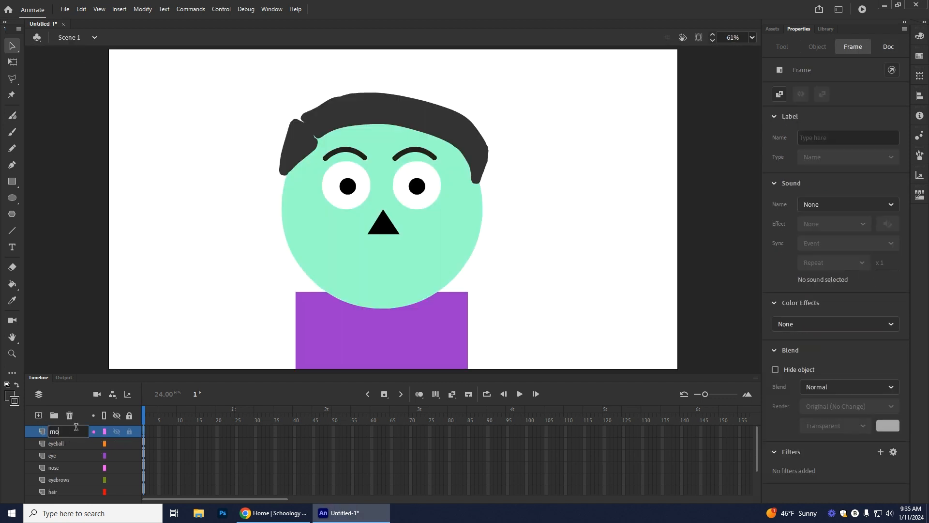
pyautogui.click(65, 437)
pyautogui.click(66, 432)
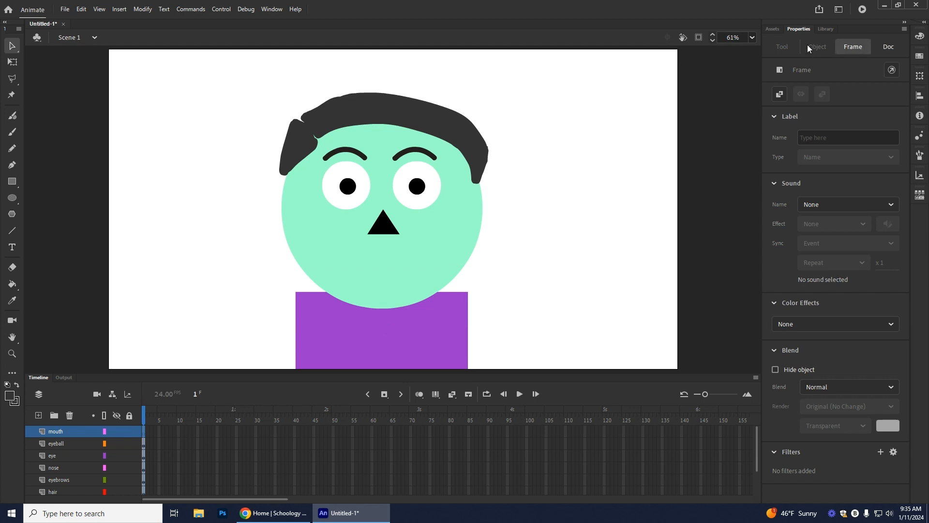
# - Place the lip synch symbol from the library on the mouth layer and nudge it into position centred below the nose
pyautogui.click(827, 28)
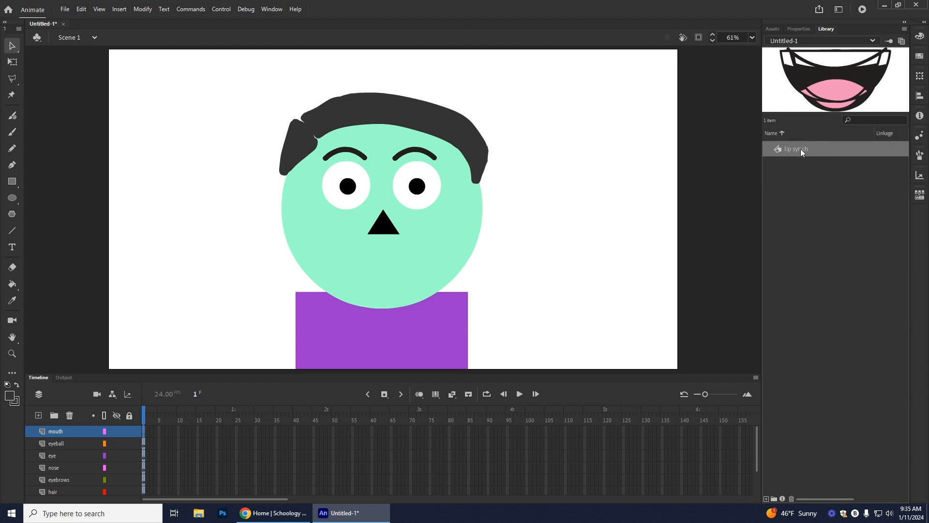
pyautogui.moveTo(774, 151); pyautogui.dragTo(395, 277)
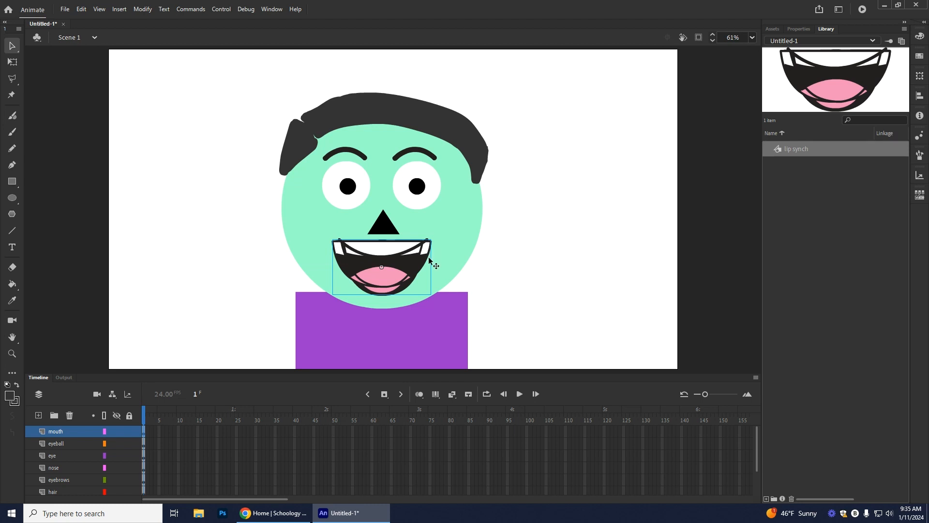
pyautogui.press('Down')
pyautogui.press('Down')
pyautogui.press('Down')
pyautogui.press('Down')
pyautogui.press('Down')
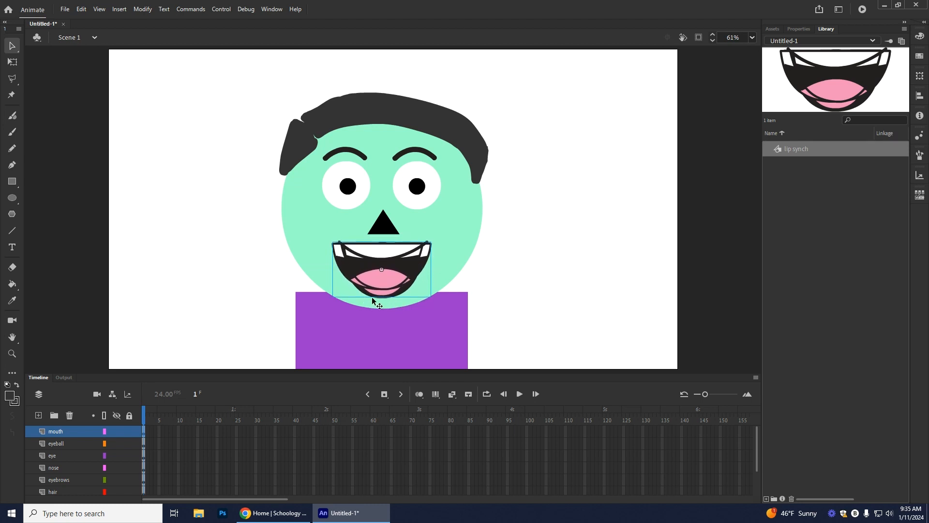
pyautogui.press('Right')
pyautogui.press('Right')
pyautogui.press('Right')
pyautogui.press('Down')
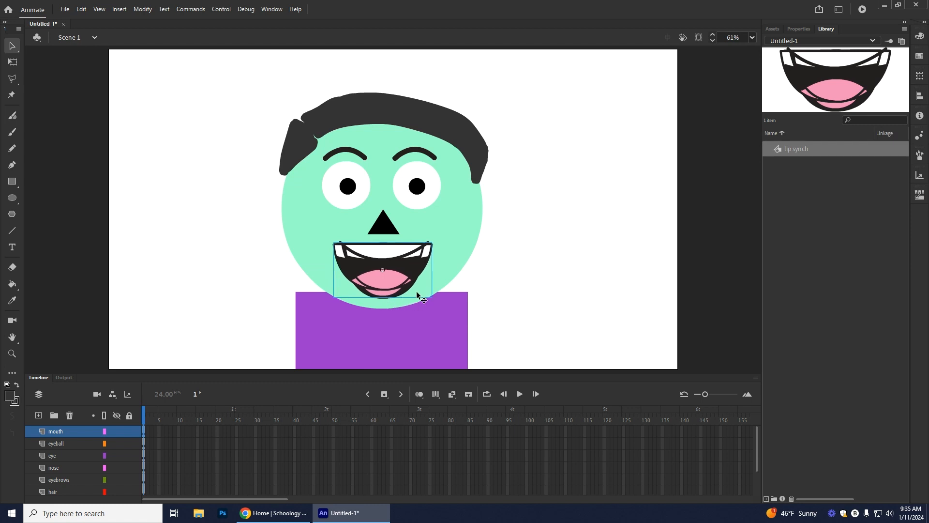
pyautogui.press('Right')
pyautogui.press('Down')
pyautogui.press('Left')
pyautogui.press('Right')
pyautogui.press('Down')
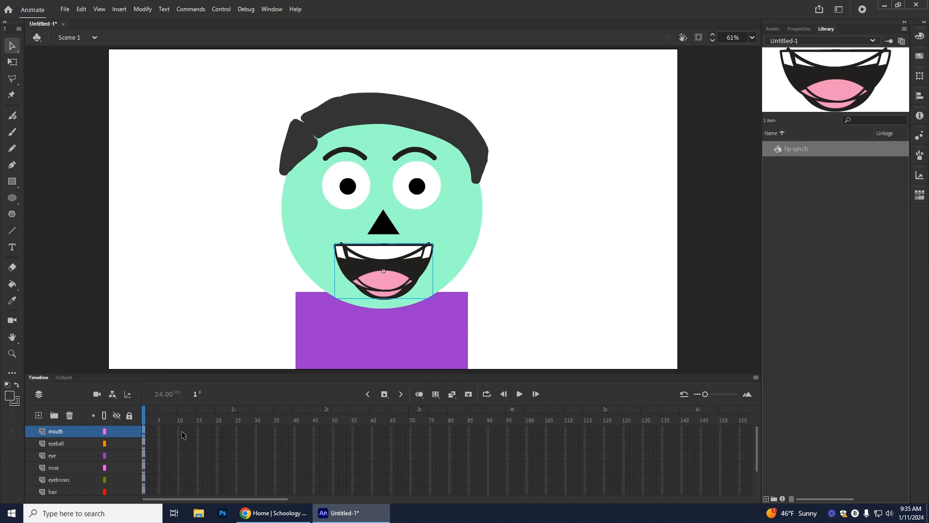
# - Inside the lip synch symbol, move the Ah keyframe to frame 2, D to frame 3 and Ee to frame 4
pyautogui.click(39, 39)
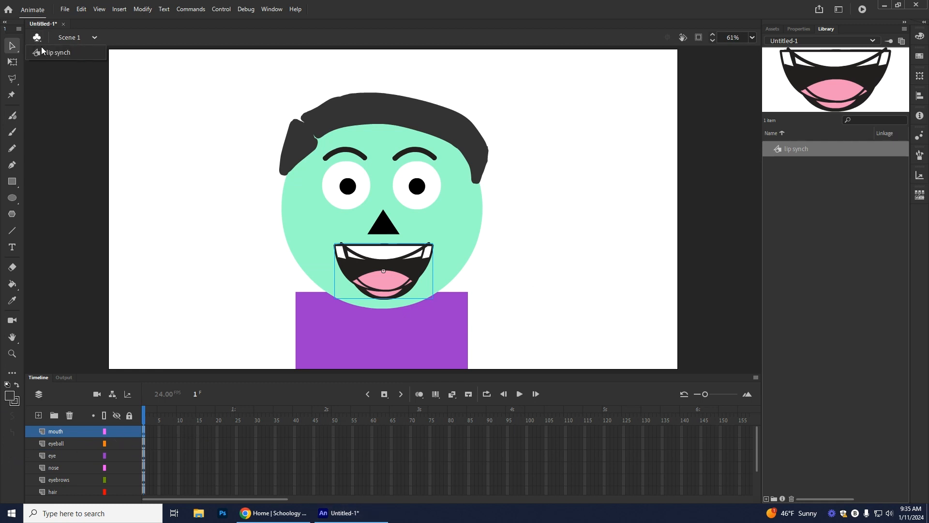
pyautogui.click(56, 52)
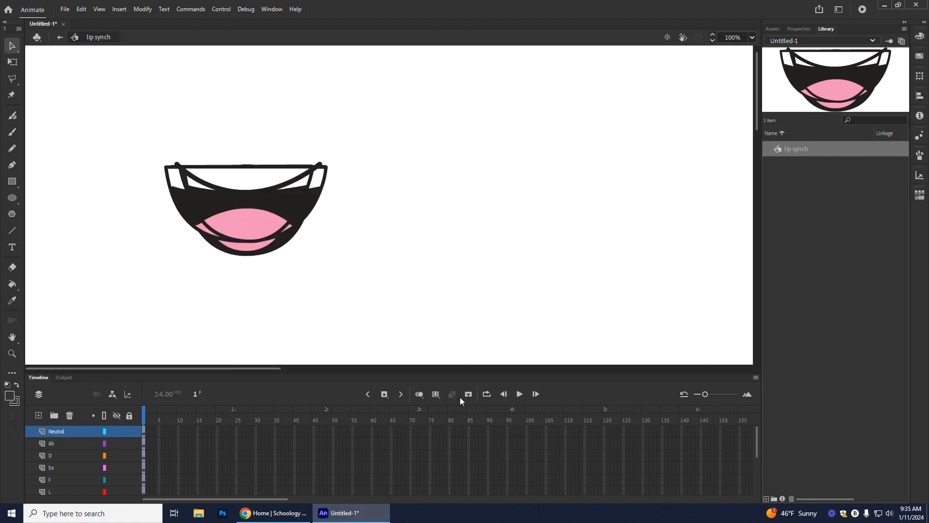
pyautogui.moveTo(703, 392); pyautogui.dragTo(714, 398)
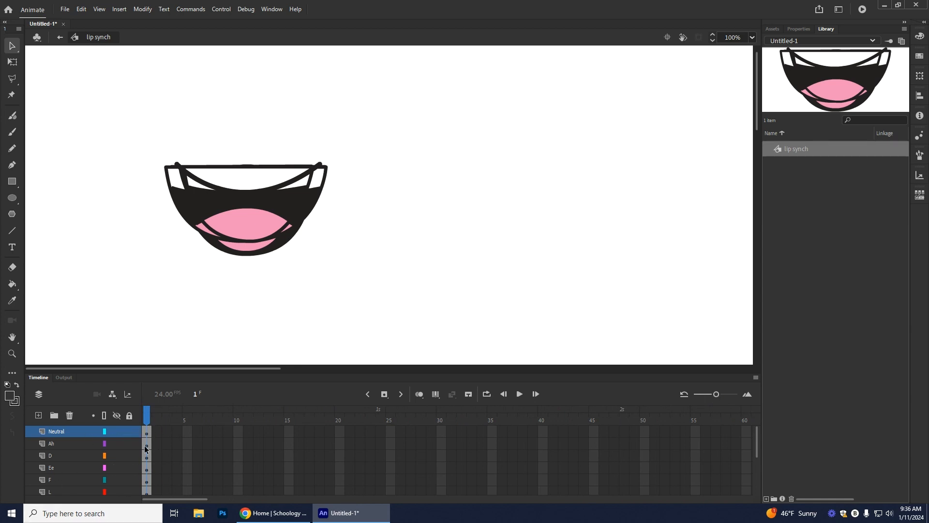
pyautogui.click(83, 442)
pyautogui.moveTo(148, 447); pyautogui.dragTo(156, 445)
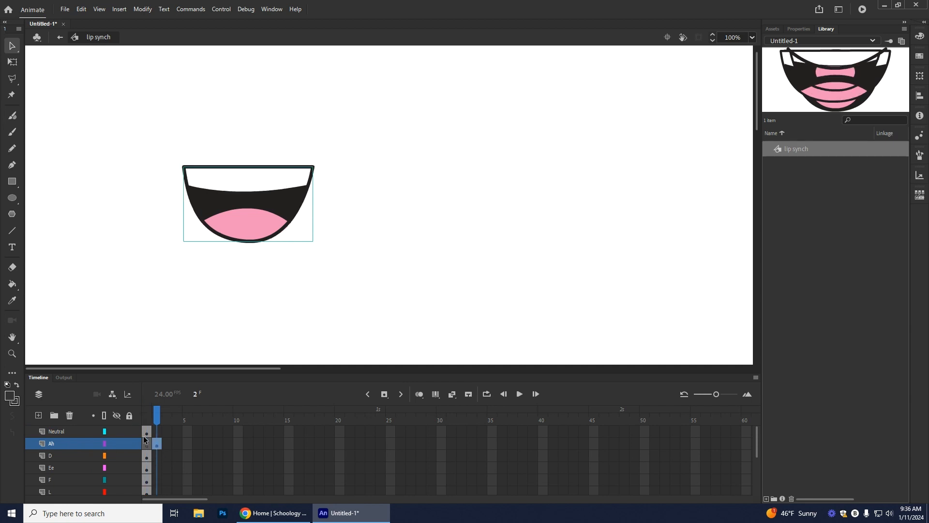
pyautogui.moveTo(148, 460); pyautogui.dragTo(177, 473)
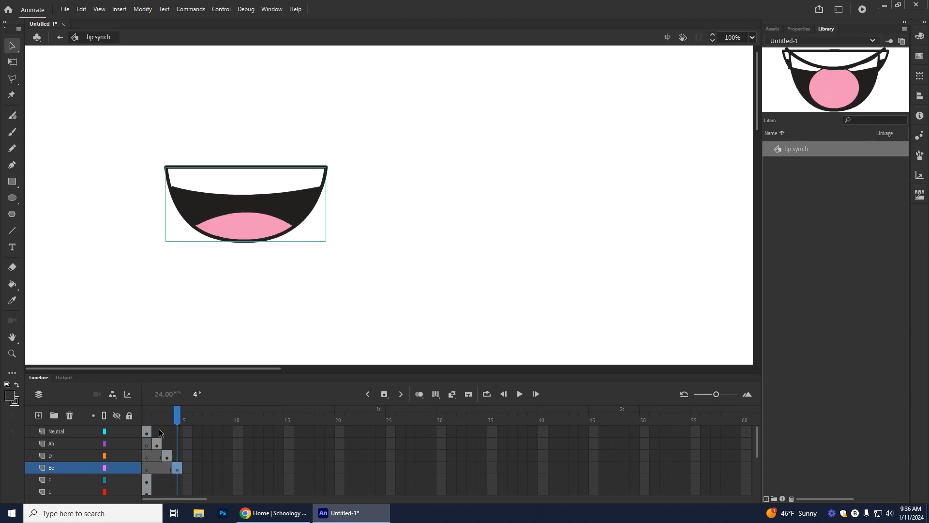
# - Move the F keyframe to frame 5, L to frame 6, M to frame 7 and Oh to frame 8
pyautogui.click(147, 483)
pyautogui.moveTo(147, 483); pyautogui.dragTo(207, 481)
pyautogui.scroll(-1, 149, 473)
pyautogui.click(148, 469)
pyautogui.click(148, 481)
pyautogui.click(147, 492)
pyautogui.moveTo(147, 493); pyautogui.dragTo(218, 497)
pyautogui.scroll(-1, 232, 463)
pyautogui.scroll(-1, 233, 463)
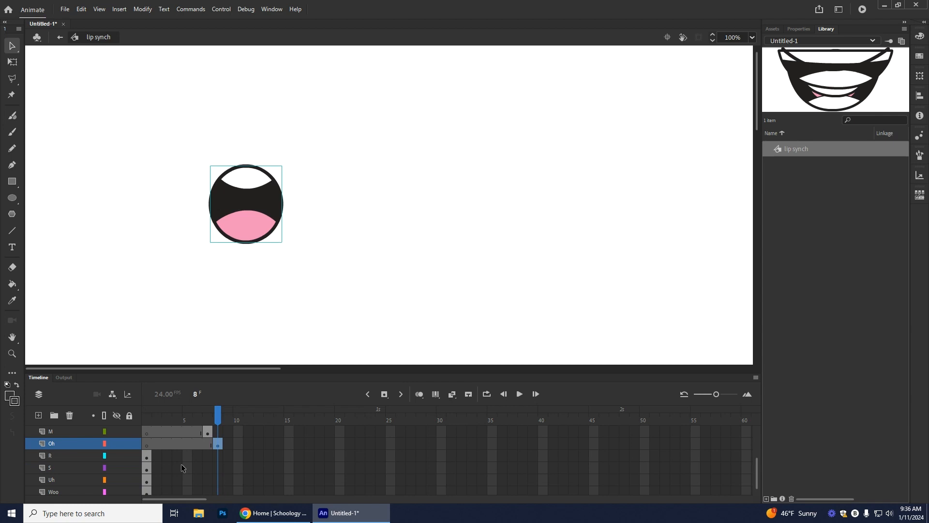
# - Move the R keyframe to frame 9, S to frame 10, Uh to frame 11 and Woo to frame 12
pyautogui.click(148, 458)
pyautogui.moveTo(149, 457); pyautogui.dragTo(227, 460)
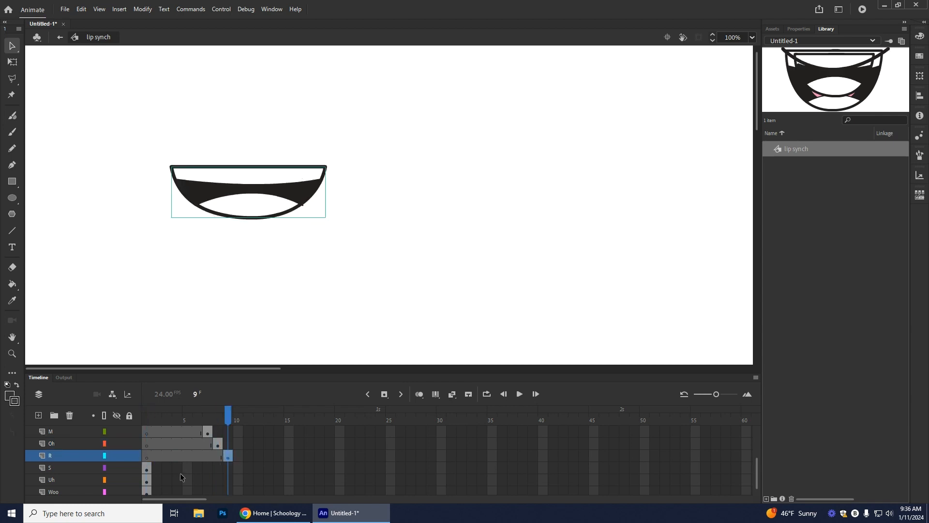
pyautogui.click(148, 468)
pyautogui.moveTo(148, 468); pyautogui.dragTo(238, 476)
pyautogui.click(148, 480)
pyautogui.moveTo(148, 483); pyautogui.dragTo(248, 482)
pyautogui.click(146, 492)
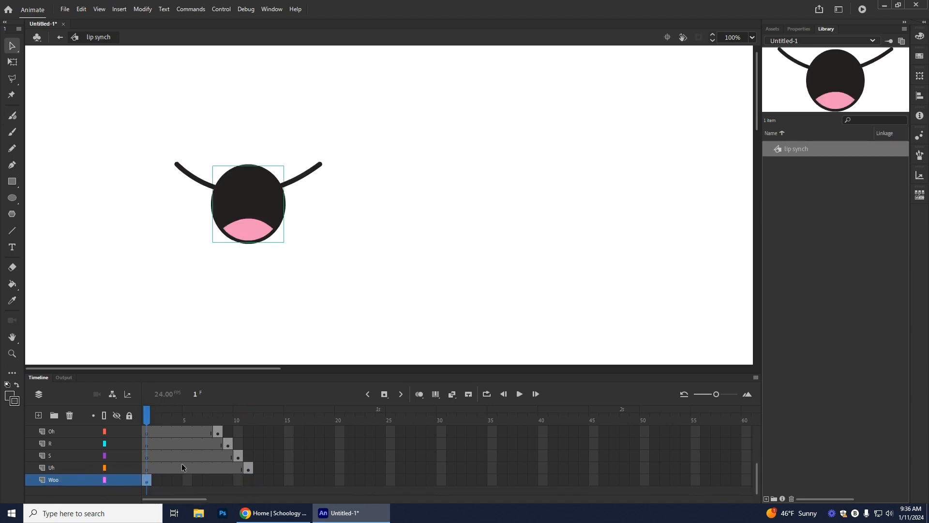
pyautogui.moveTo(148, 481); pyautogui.dragTo(257, 482)
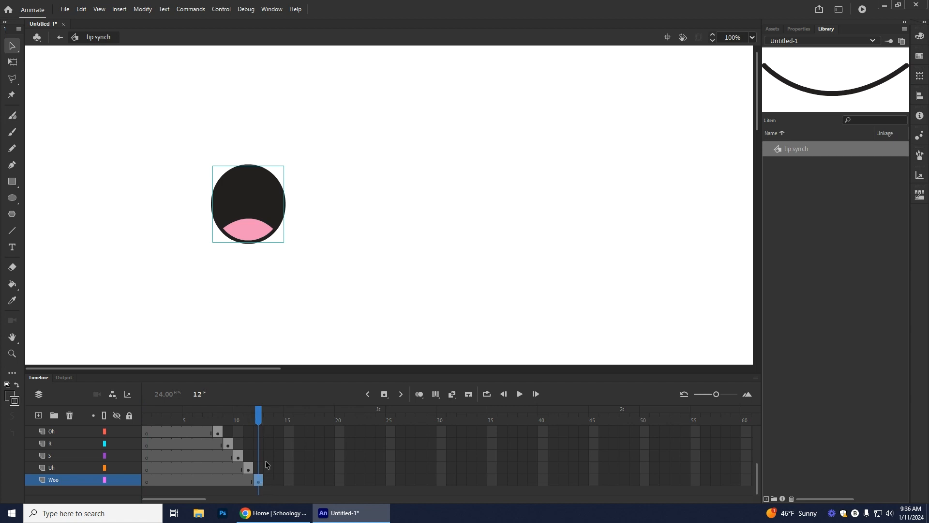
# - Review the staggered mouth keyframes from Neutral to Woo and return to Scene 1
pyautogui.scroll(3, 246, 469)
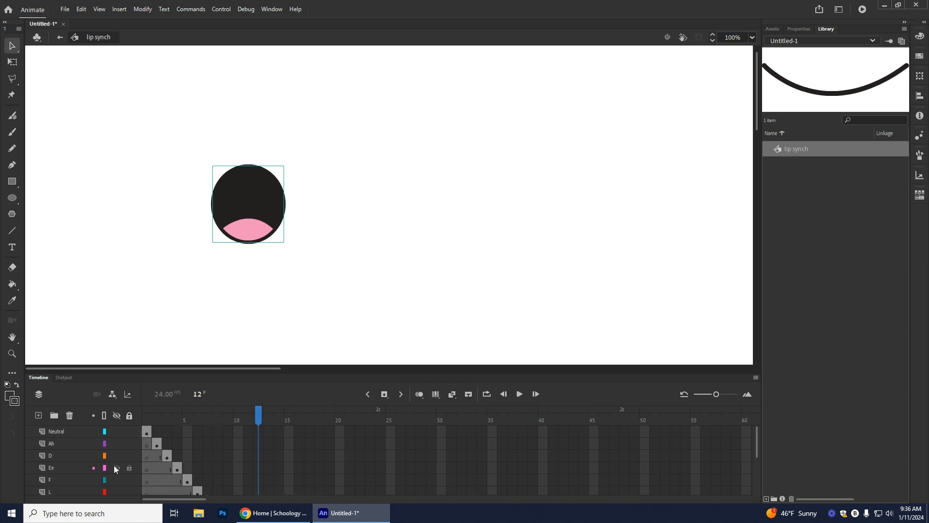
pyautogui.scroll(-3, 230, 443)
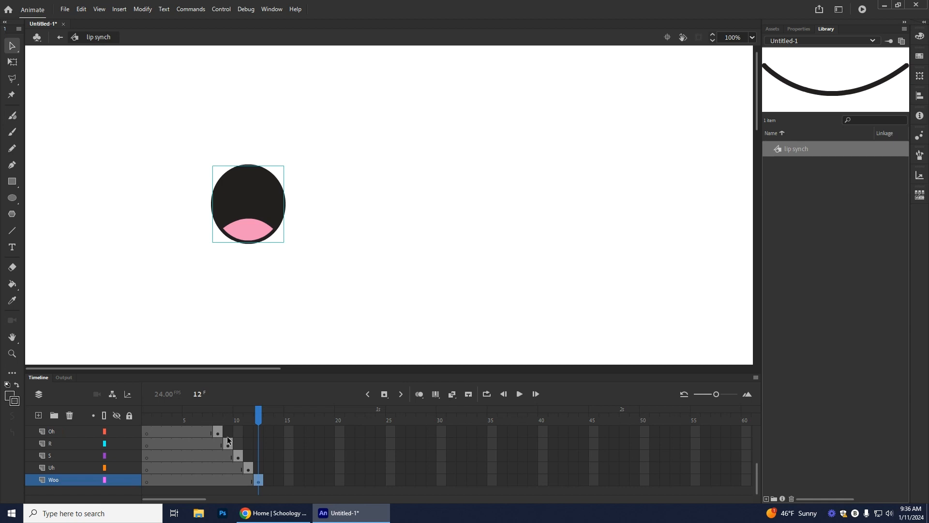
pyautogui.scroll(3, 237, 450)
pyautogui.scroll(-3, 246, 453)
pyautogui.scroll(3, 231, 458)
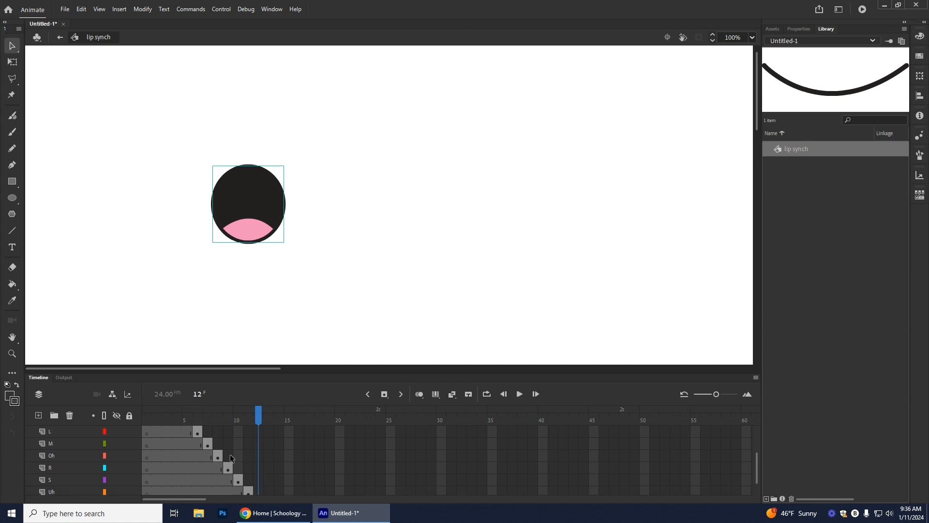
pyautogui.click(60, 39)
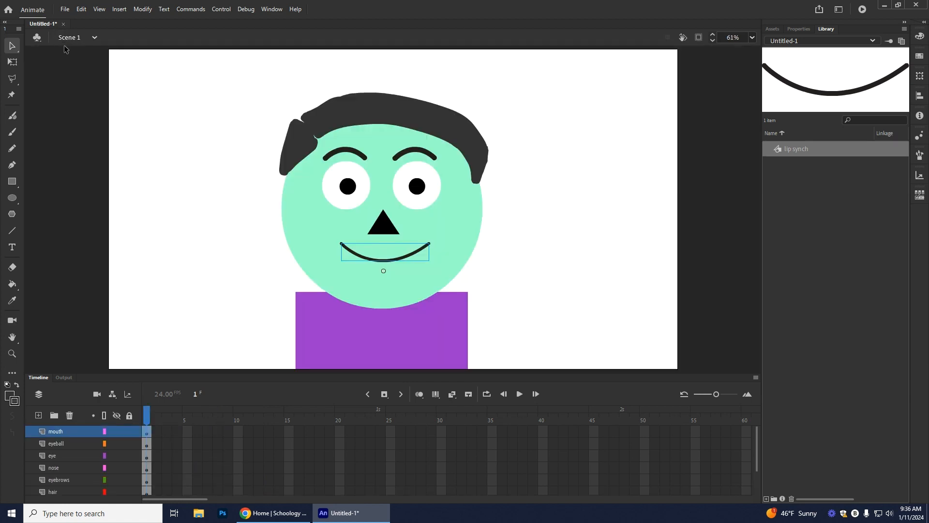
# - Add a new layer above the mouth layer and import To_Be_or_Not.wav from Downloads onto it
pyautogui.click(39, 415)
pyautogui.click(65, 9)
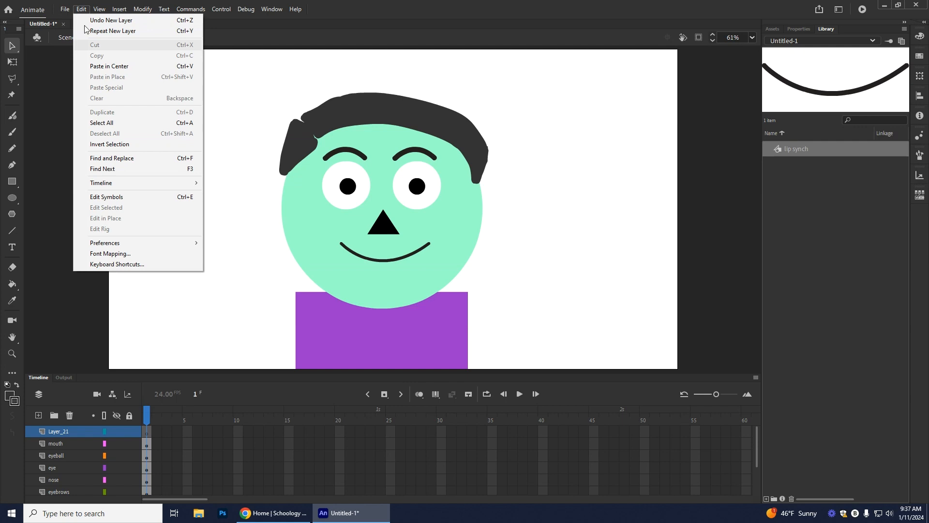
pyautogui.moveTo(106, 150)
pyautogui.click(231, 151)
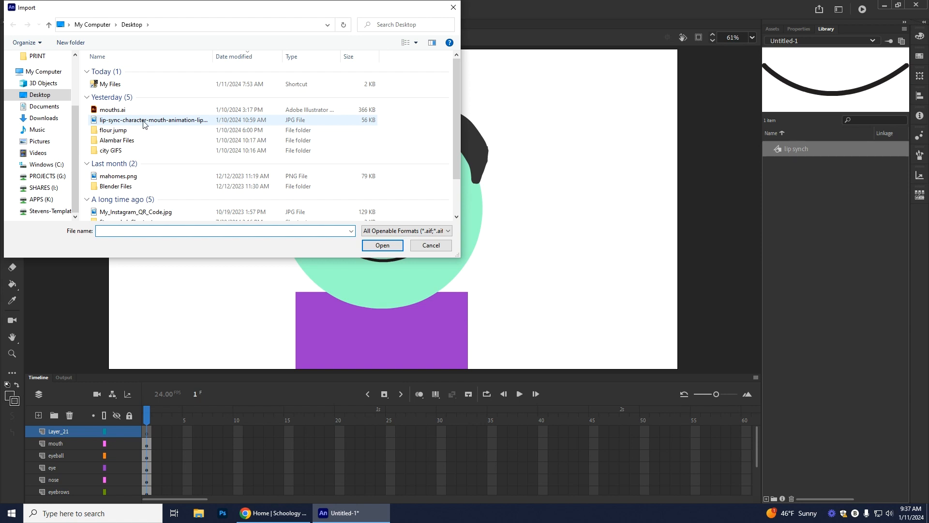
pyautogui.click(46, 117)
pyautogui.click(115, 86)
pyautogui.click(385, 246)
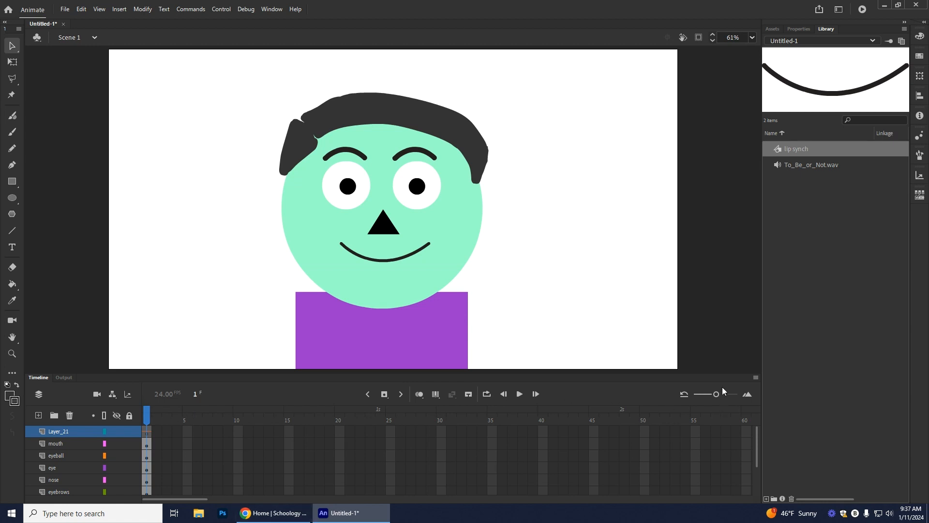
# - Insert keyframes at frame 225 on all layers to extend the scene over the audio, and return the playhead to frame 1
pyautogui.moveTo(716, 395); pyautogui.dragTo(698, 395)
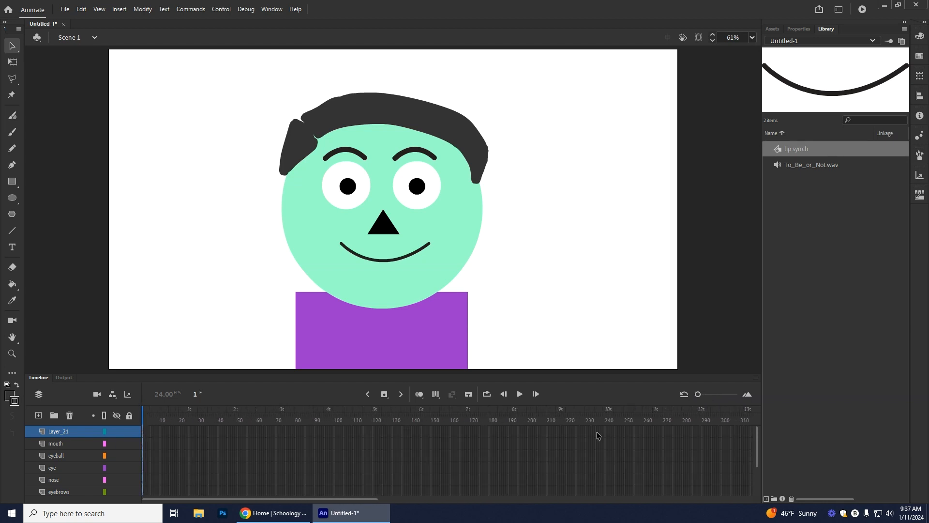
pyautogui.moveTo(698, 394); pyautogui.dragTo(708, 394)
pyautogui.moveTo(237, 499); pyautogui.dragTo(387, 502)
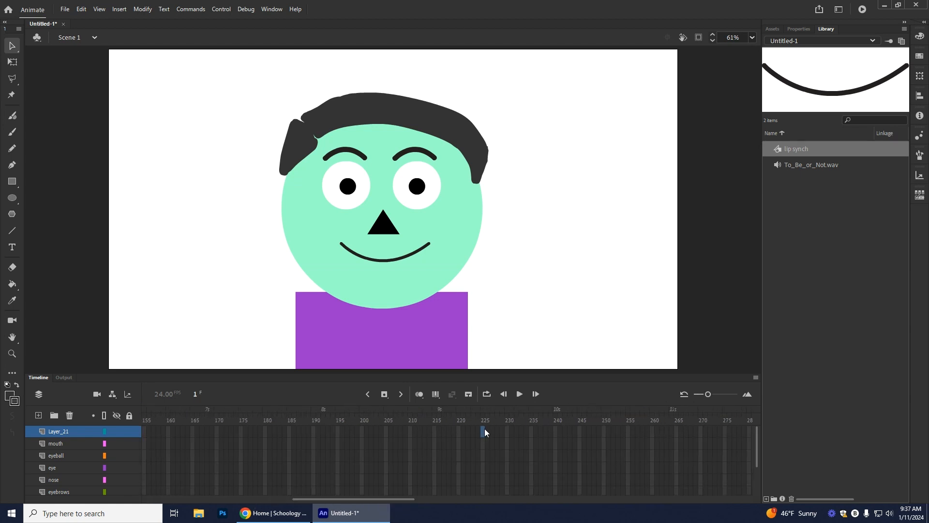
pyautogui.scroll(-2, 479, 476)
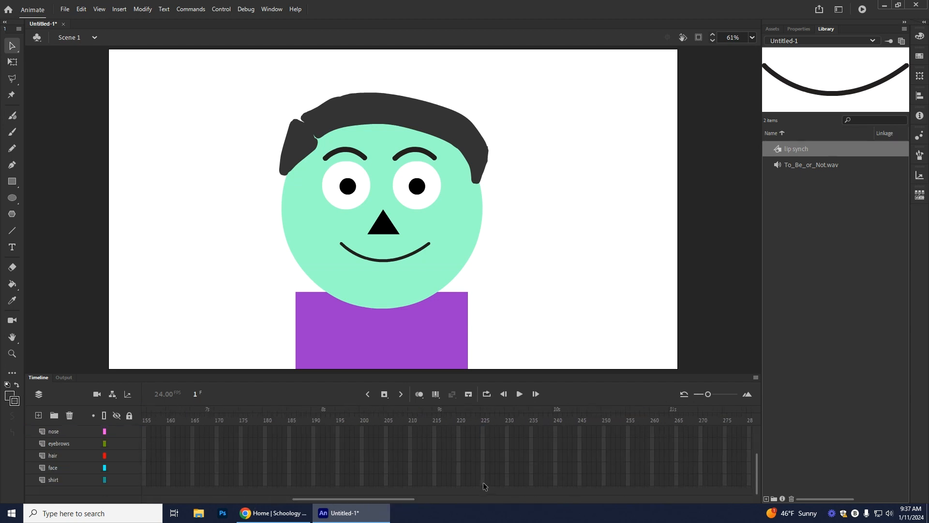
pyautogui.click(483, 482)
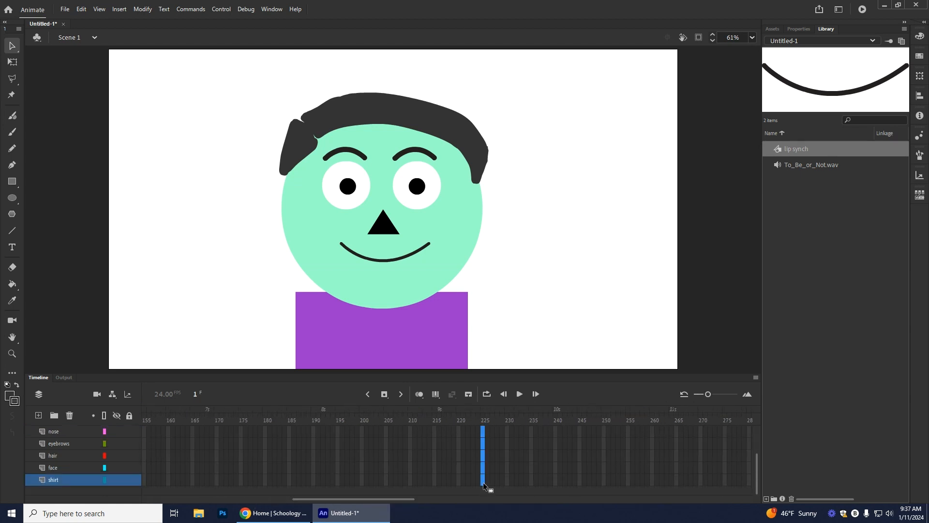
pyautogui.click(384, 394)
pyautogui.scroll(2, 451, 459)
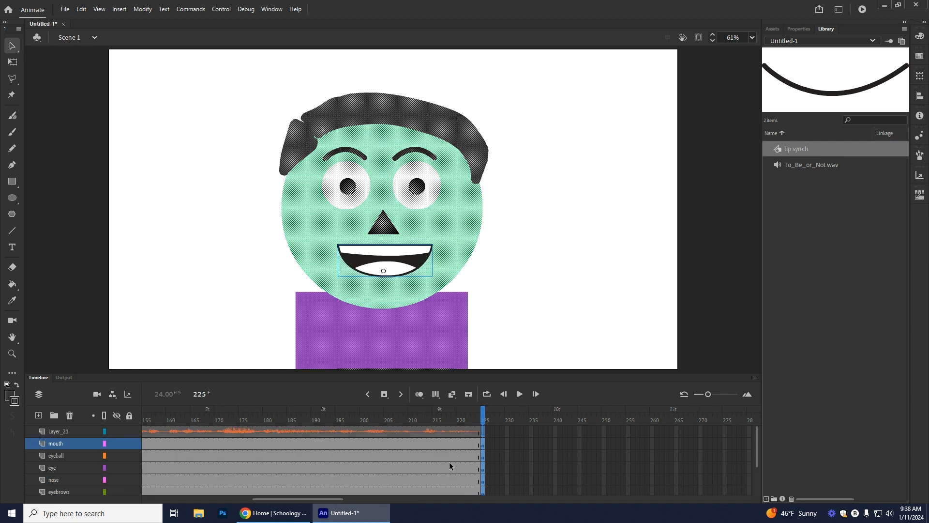
pyautogui.moveTo(477, 417); pyautogui.dragTo(141, 432)
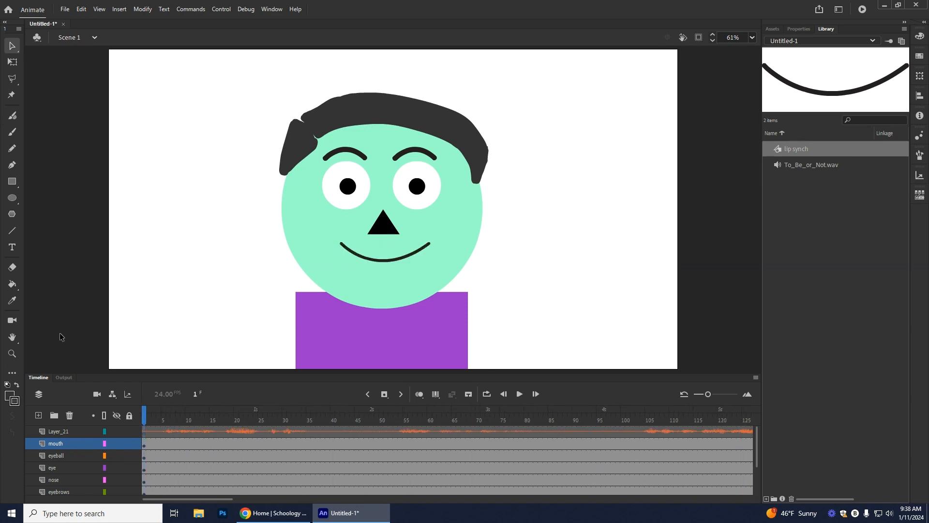
# - Check the mouth frames in the lip synch symbol's timeline and return to Scene 1
pyautogui.click(38, 42)
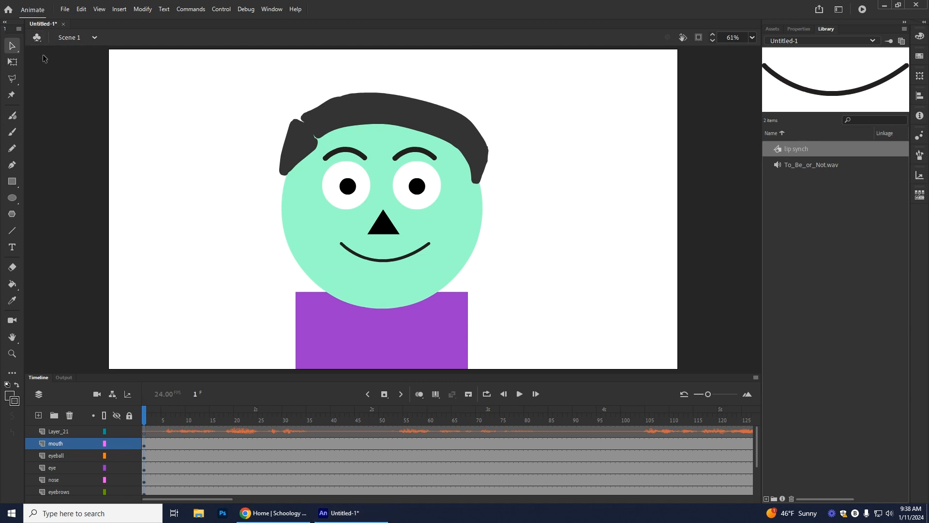
pyautogui.click(43, 54)
pyautogui.press('Return')
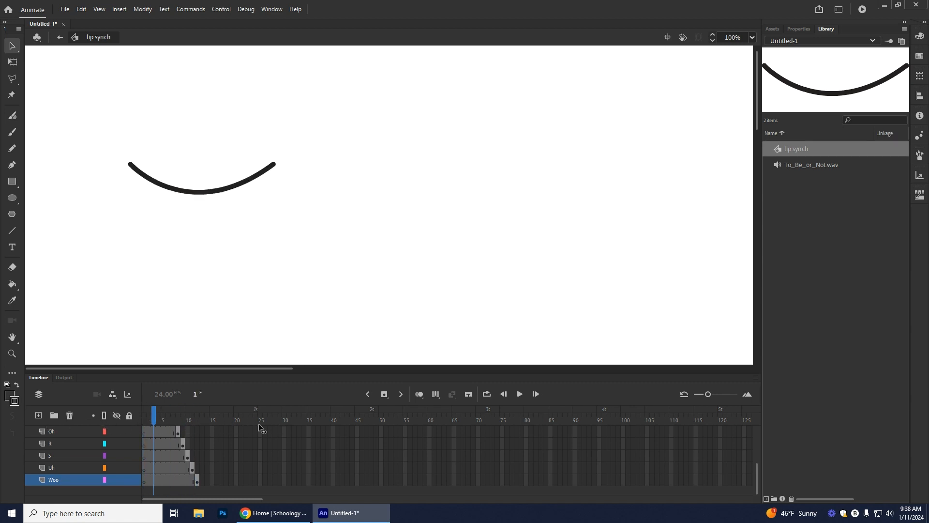
pyautogui.scroll(5, 183, 437)
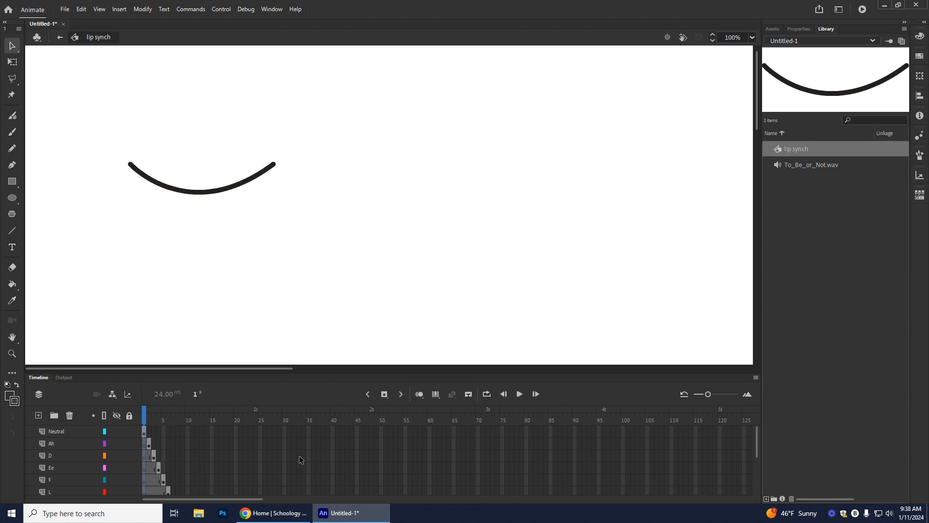
pyautogui.click(37, 37)
pyautogui.click(46, 50)
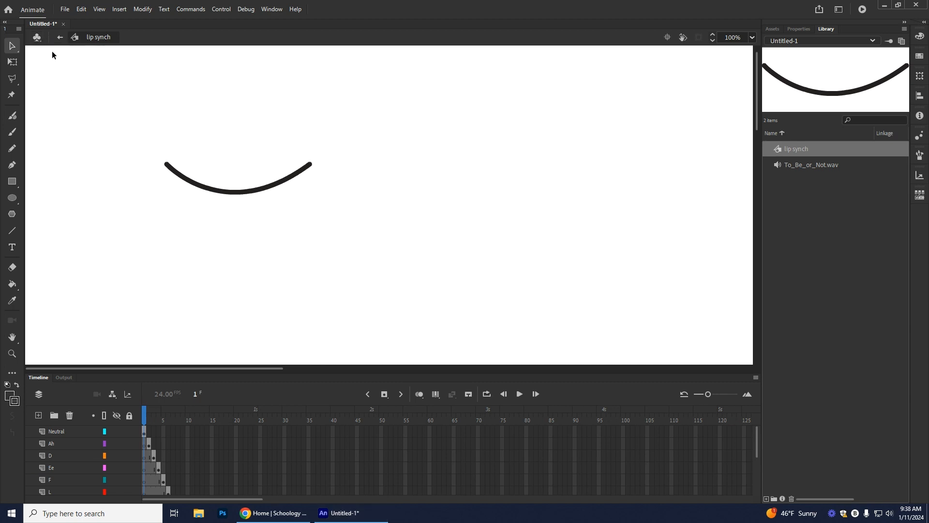
pyautogui.click(59, 38)
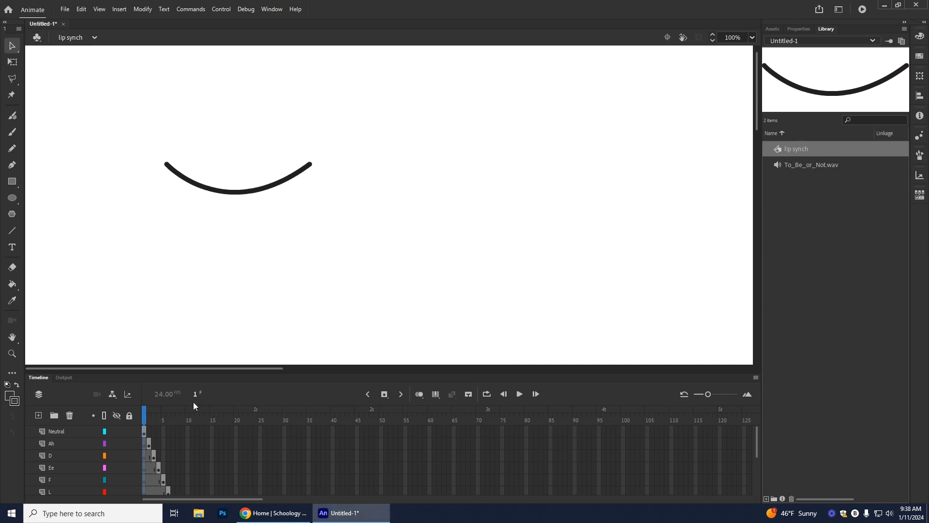
pyautogui.click(95, 38)
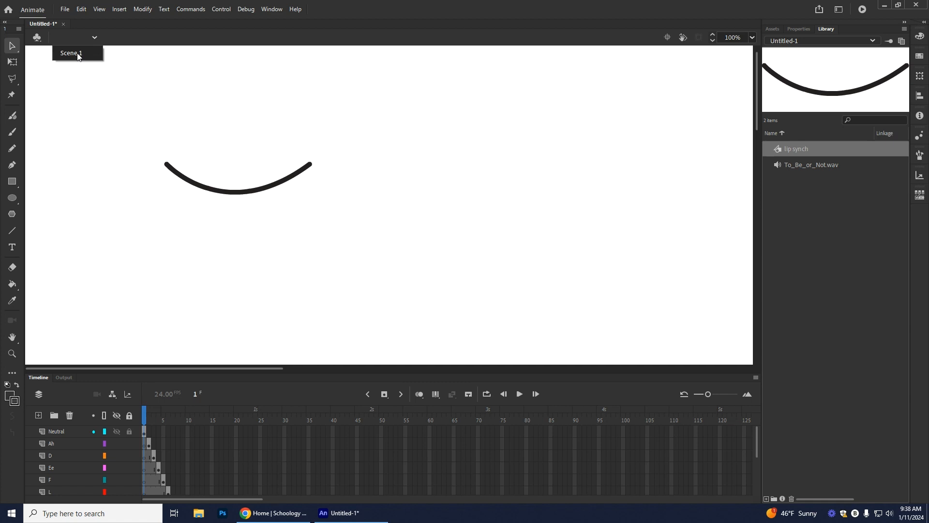
pyautogui.click(75, 53)
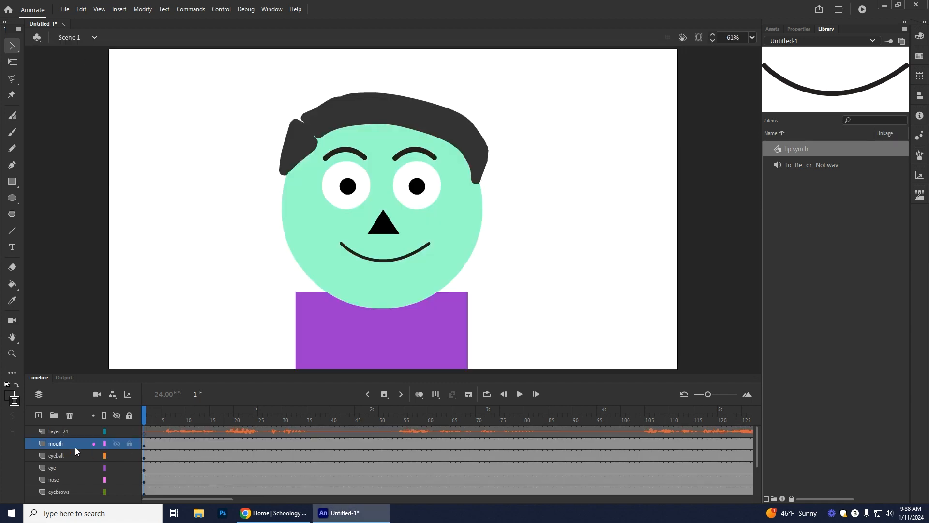
# - Select the mouth symbol instance at frame 1 and open its Lip Syncing setup
pyautogui.click(144, 443)
pyautogui.click(799, 29)
pyautogui.click(817, 47)
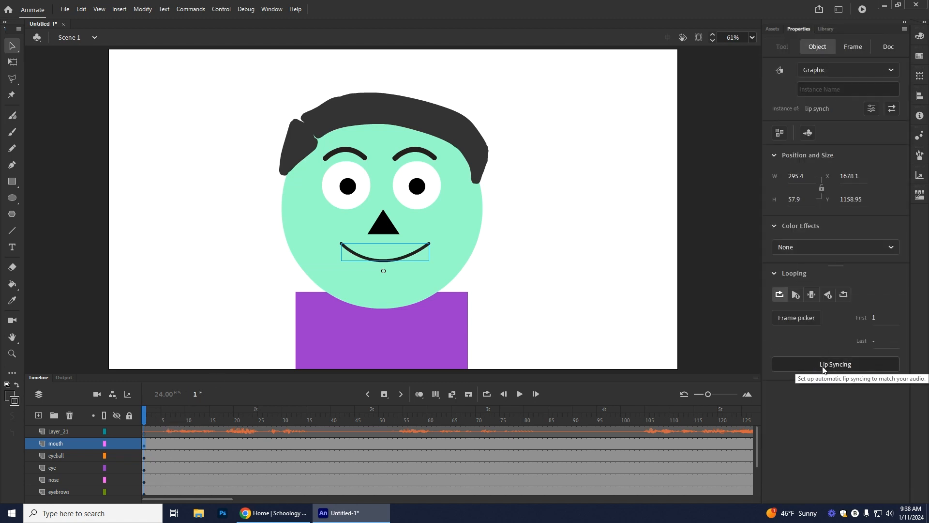
pyautogui.click(837, 364)
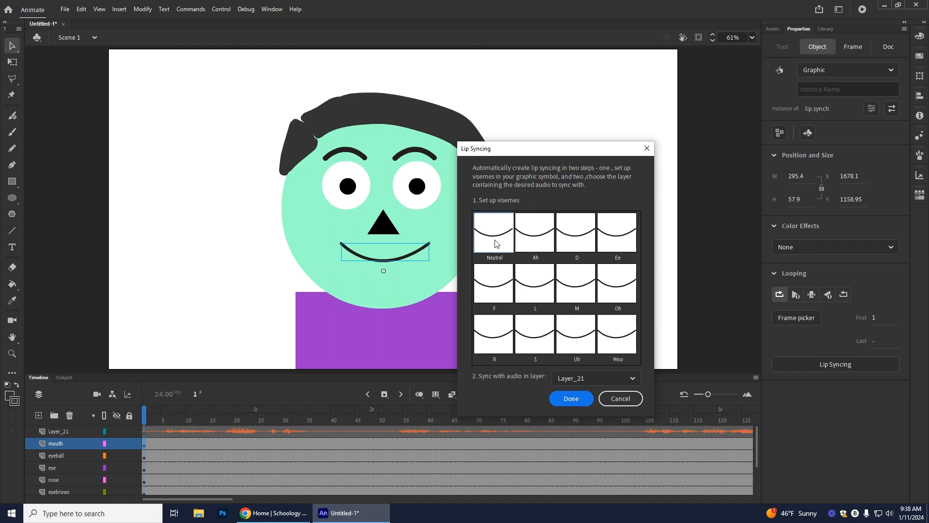
# - Assign symbol frame 2 to the Ah viseme, frame 3 to D and frame 4 to Ee
pyautogui.click(530, 238)
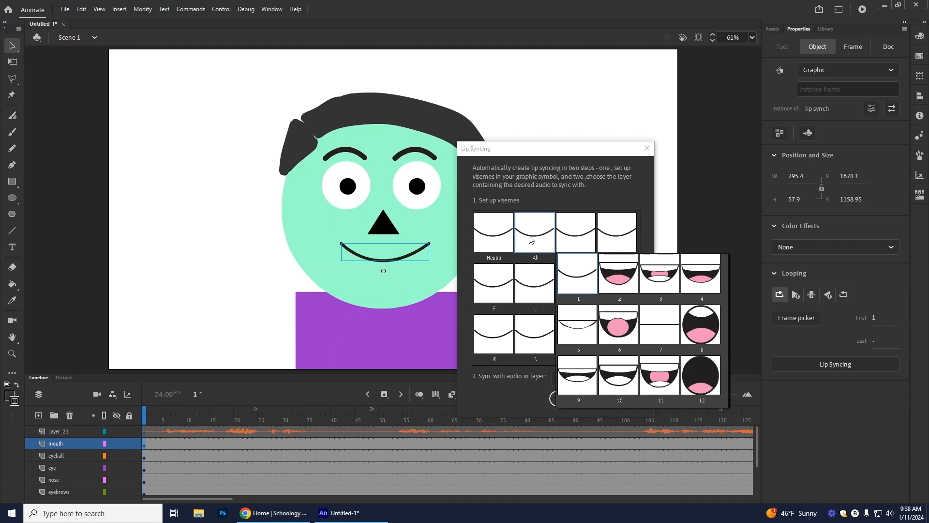
pyautogui.click(619, 279)
pyautogui.click(572, 230)
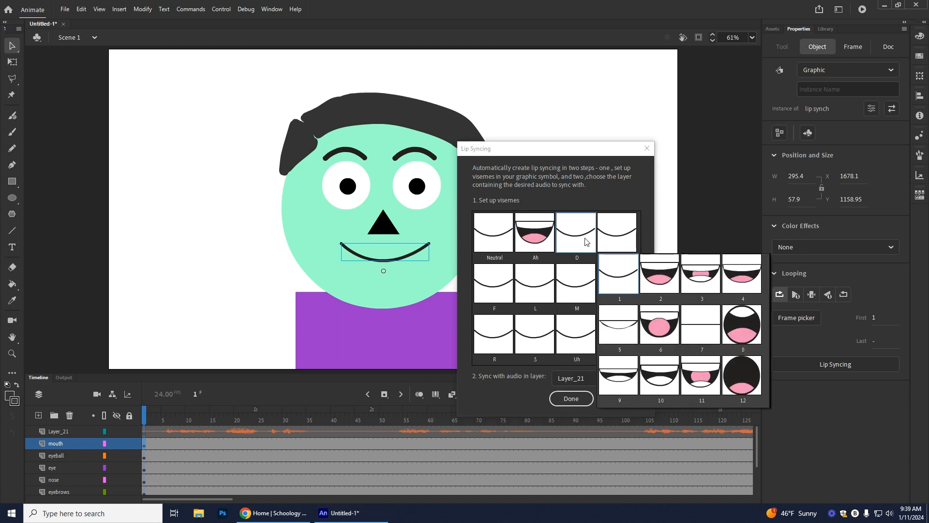
pyautogui.click(696, 275)
pyautogui.click(616, 233)
pyautogui.click(780, 279)
# - Assign symbol frame 5 to the F viseme, frame 6 to L and frame 7 to M
pyautogui.click(495, 286)
pyautogui.click(541, 378)
pyautogui.click(536, 282)
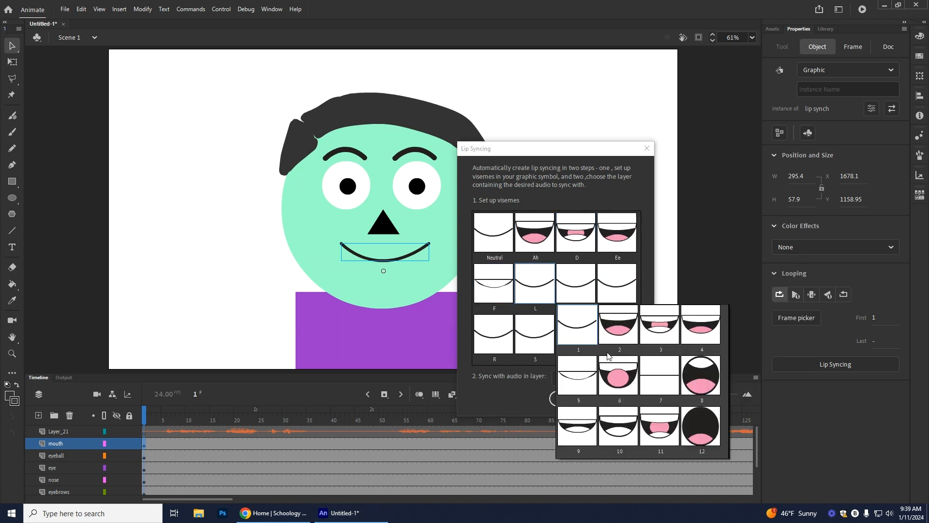
pyautogui.click(622, 373)
pyautogui.click(590, 289)
pyautogui.click(700, 373)
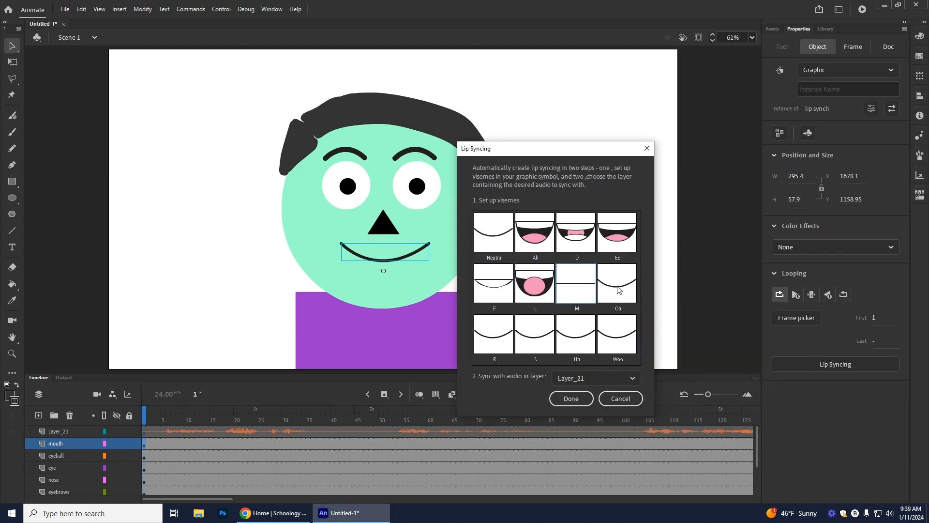
# - Assign symbol frame 8 to the Oh viseme, frame 9 to R and frame 10 to S
pyautogui.click(622, 291)
pyautogui.click(784, 375)
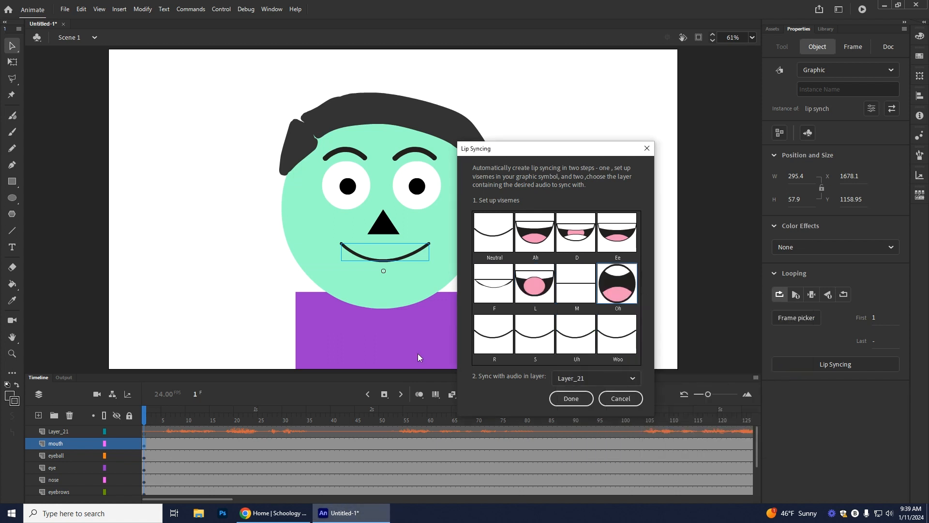
pyautogui.click(494, 333)
pyautogui.click(546, 331)
pyautogui.click(535, 334)
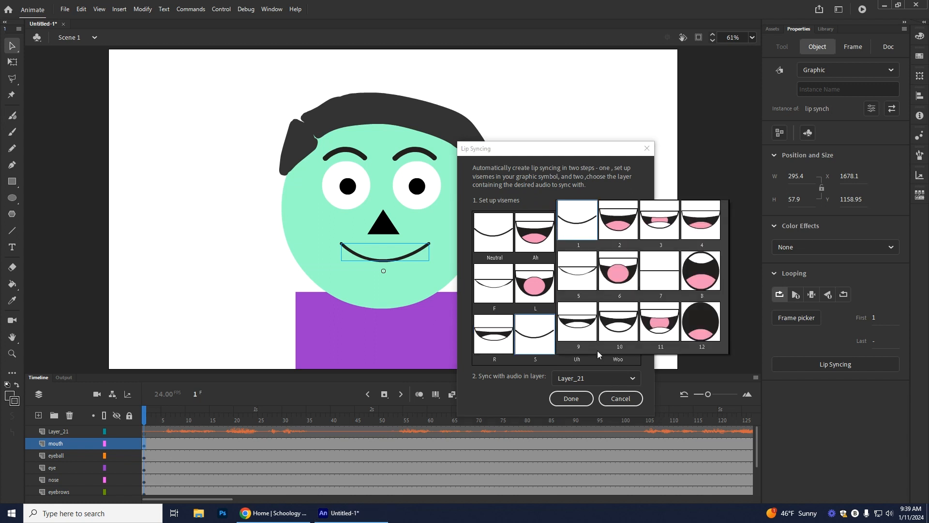
pyautogui.click(619, 325)
# - Assign symbol frame 11 to the Uh viseme and frame 12 to Woo, and apply the lip sync using the Layer_21 audio
pyautogui.click(591, 347)
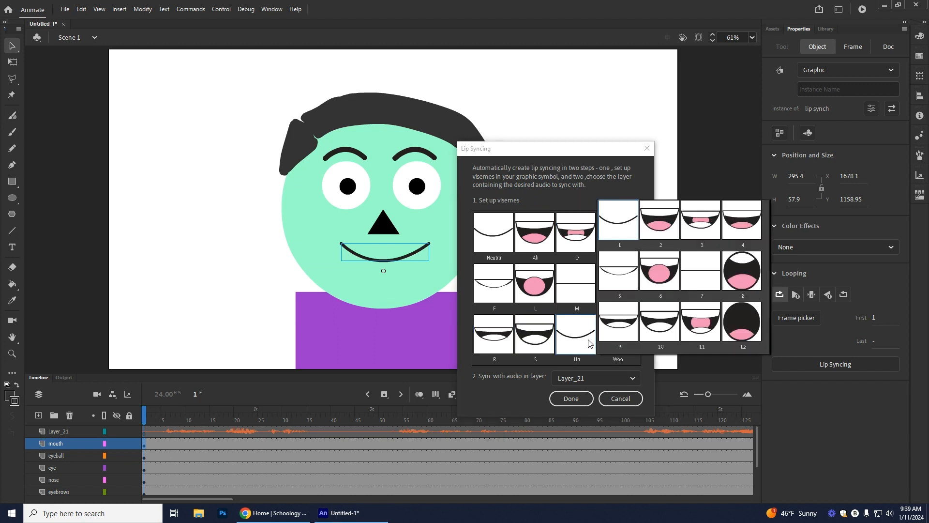
pyautogui.click(704, 323)
pyautogui.click(610, 340)
pyautogui.click(795, 323)
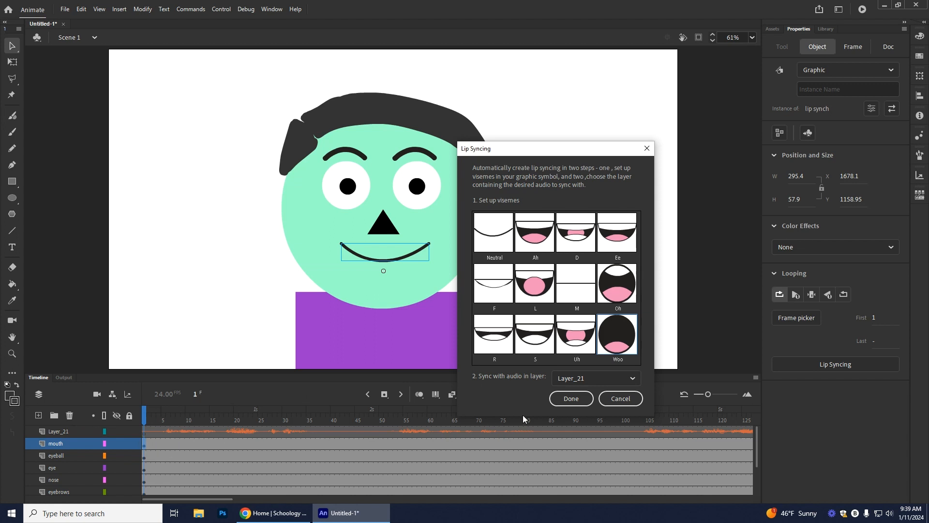
pyautogui.click(570, 404)
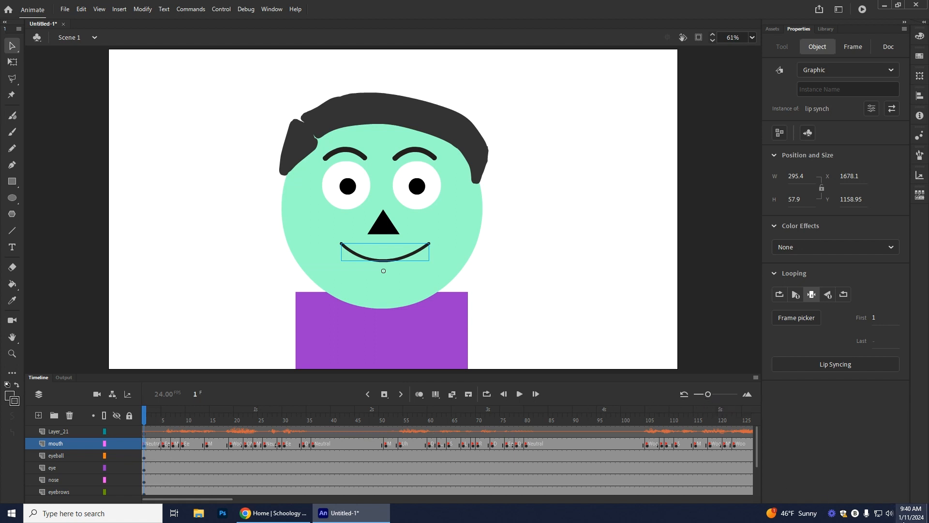
# - Raise the computer's speaker volume to about 88
pyautogui.click(889, 513)
pyautogui.moveTo(861, 490); pyautogui.dragTo(885, 493)
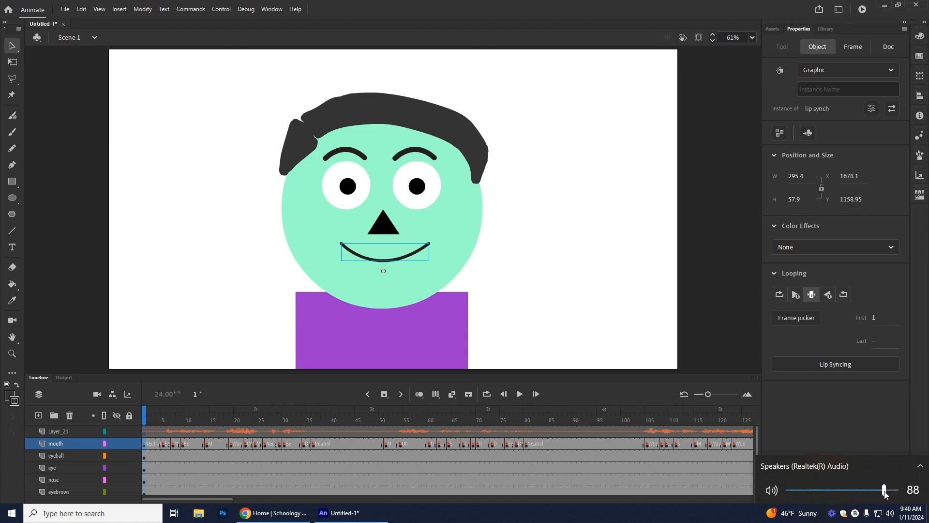
pyautogui.click(605, 11)
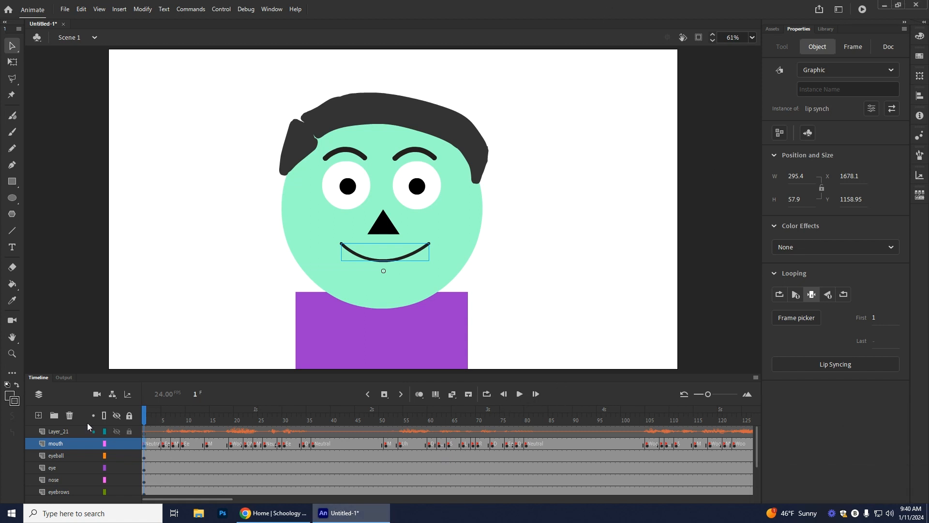
# - Scrub the timeline and play the whole animation from frame 1 to check the generated mouth shapes against the audio
pyautogui.moveTo(147, 418); pyautogui.dragTo(564, 418)
pyautogui.click(519, 394)
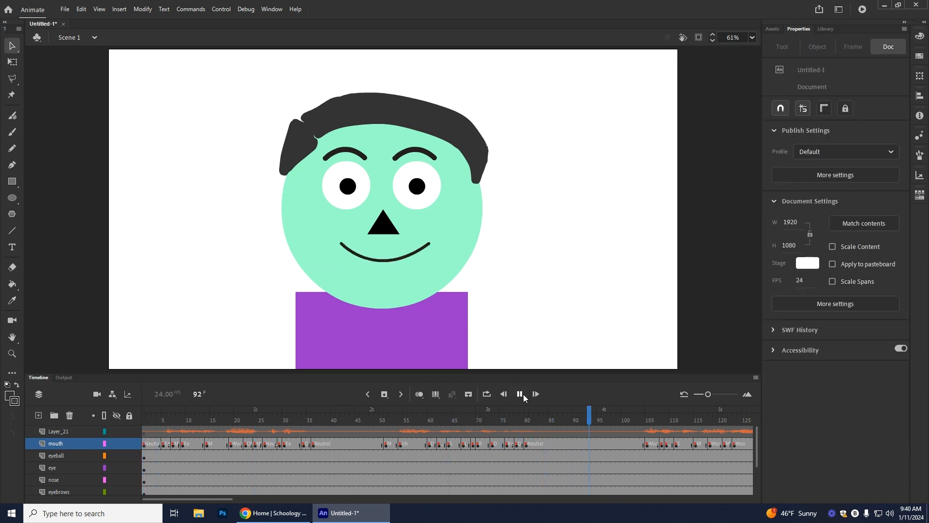
pyautogui.click(524, 396)
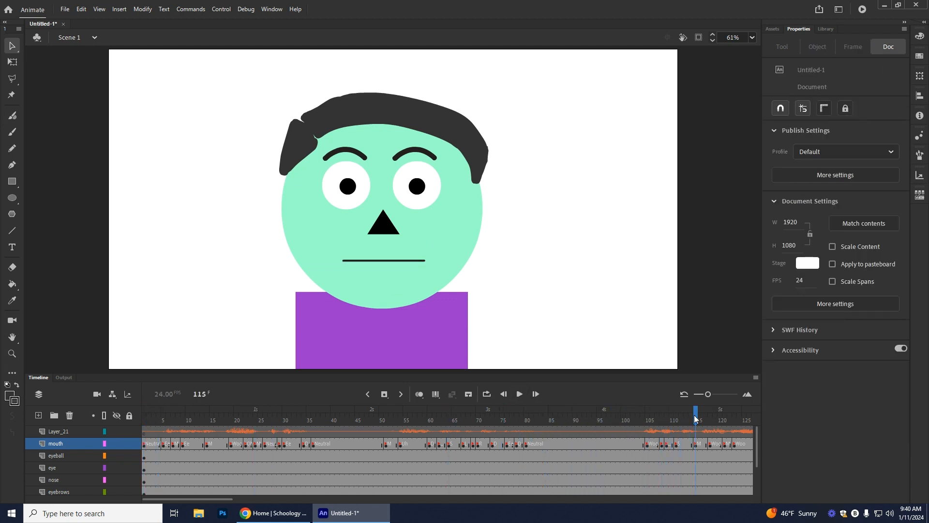
pyautogui.moveTo(696, 416); pyautogui.dragTo(144, 417)
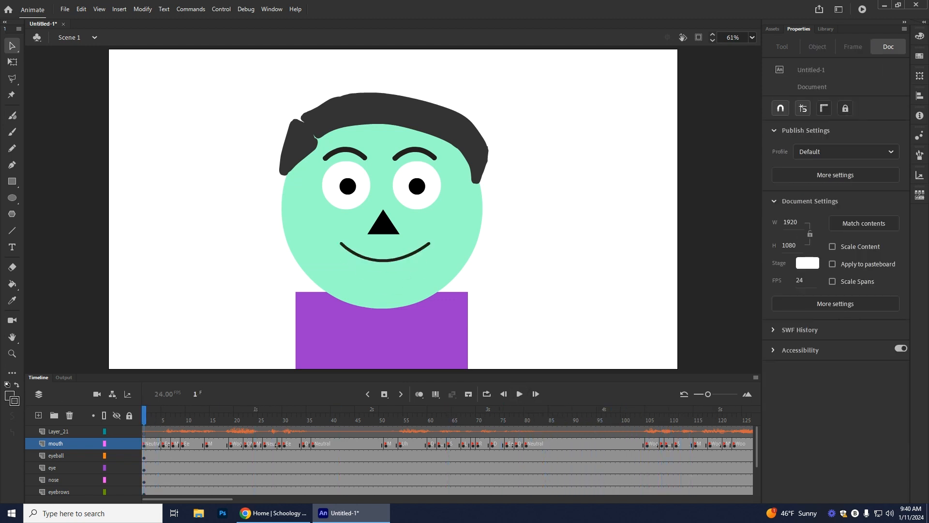
pyautogui.click(520, 393)
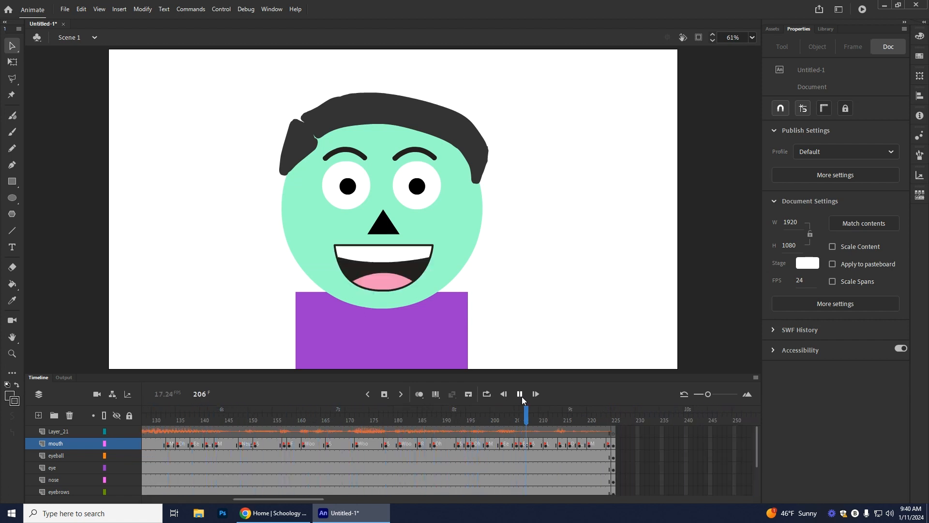
pyautogui.moveTo(613, 418); pyautogui.dragTo(140, 419)
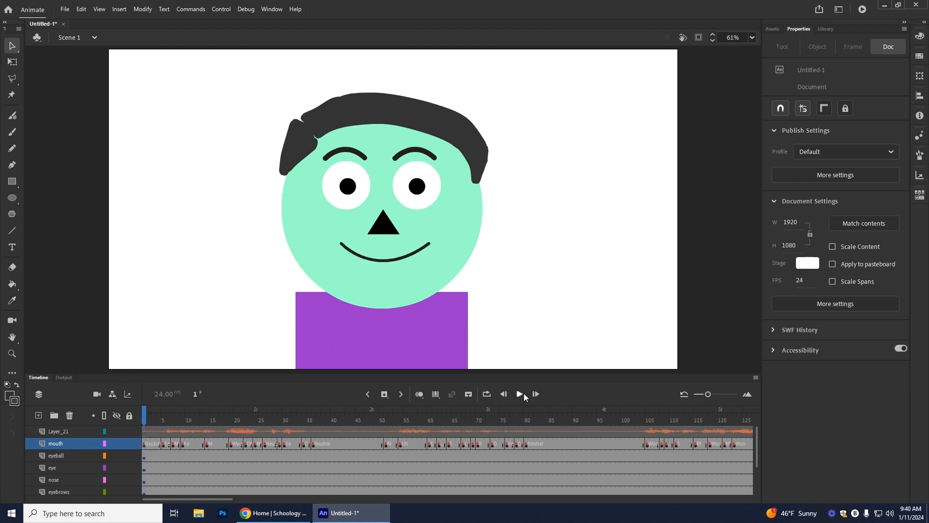
# - Replay the opening section of the lip-synced animation and scrub back over it, returning the playhead to frame 1
pyautogui.click(519, 394)
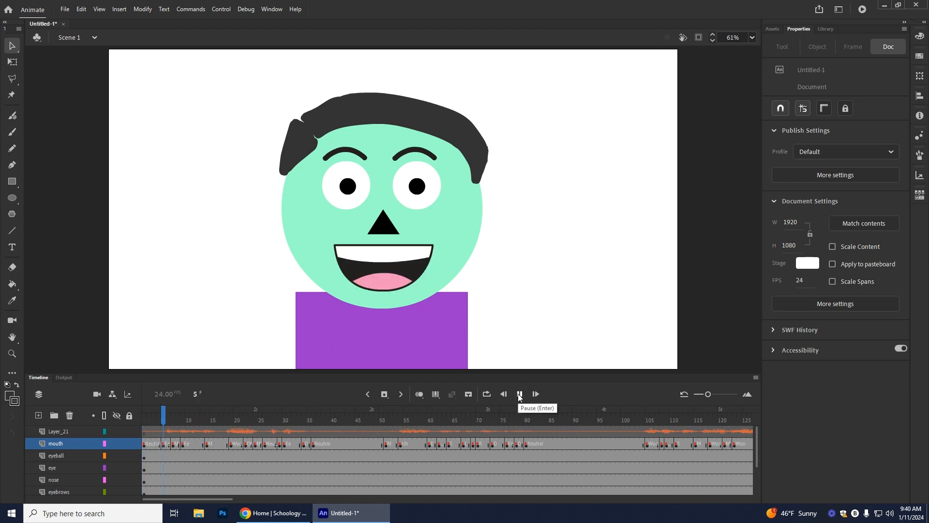
pyautogui.click(589, 410)
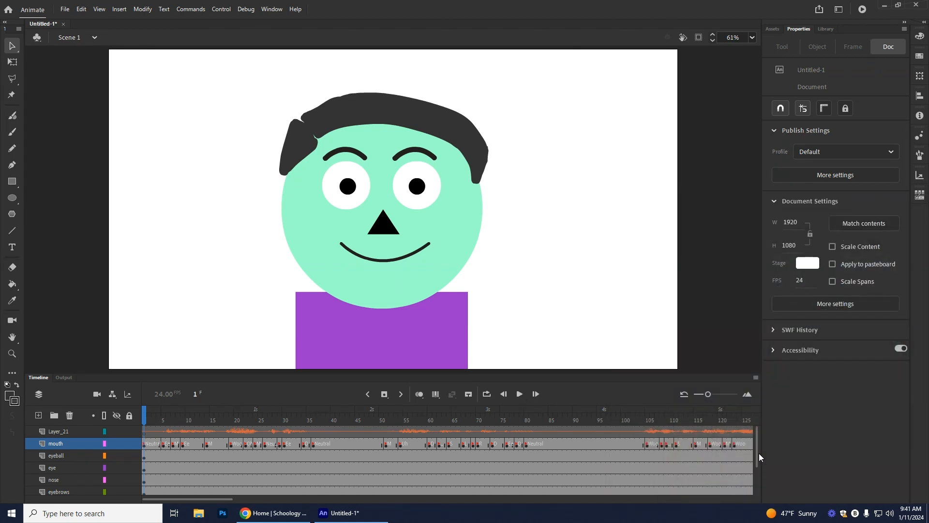
pyautogui.click(520, 393)
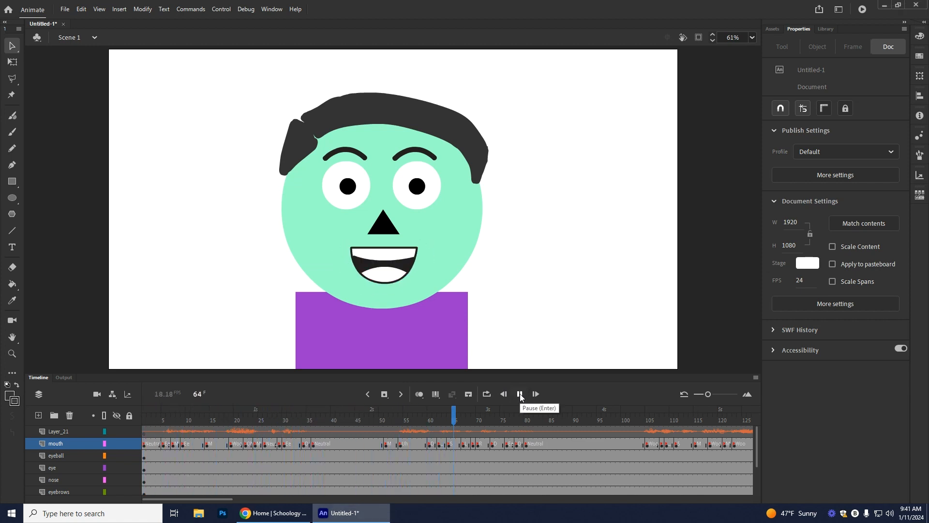
pyautogui.click(520, 393)
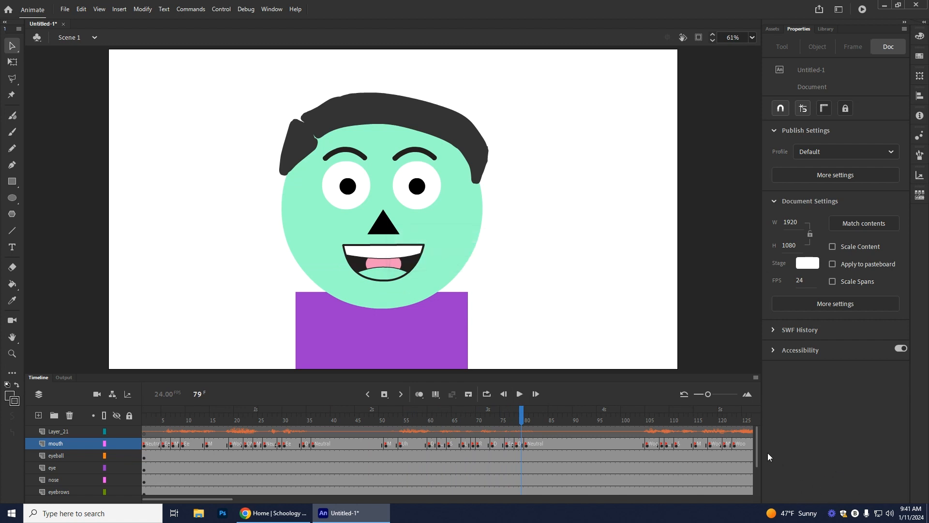
pyautogui.moveTo(178, 423); pyautogui.dragTo(523, 451)
pyautogui.moveTo(524, 417); pyautogui.dragTo(103, 446)
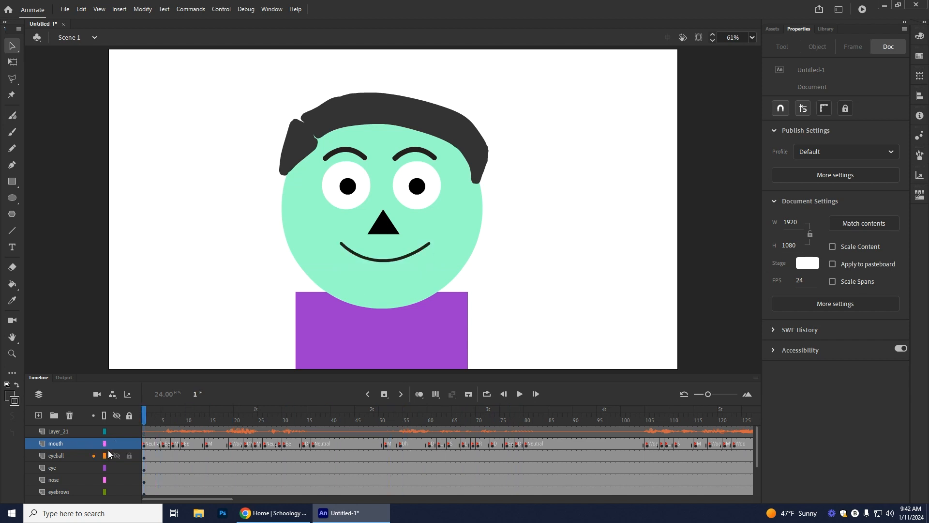
# - Examine the Neutral keyframe at frame 80 of the mouth layer and return the playhead to frame 1
pyautogui.moveTo(514, 467)
pyautogui.mouseDown()
pyautogui.moveTo(495, 467)
pyautogui.moveTo(595, 468)
pyautogui.moveTo(511, 470)
pyautogui.moveTo(516, 462)
pyautogui.mouseUp()
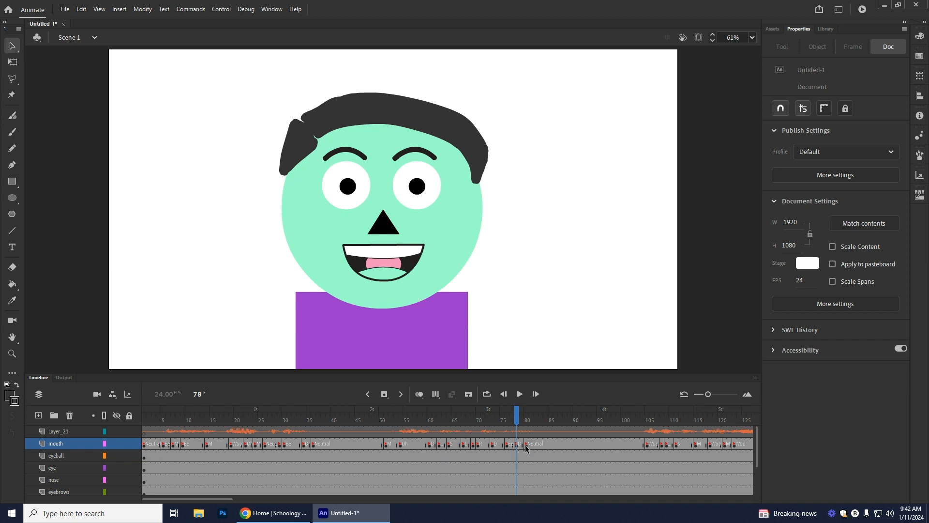
pyautogui.click(527, 447)
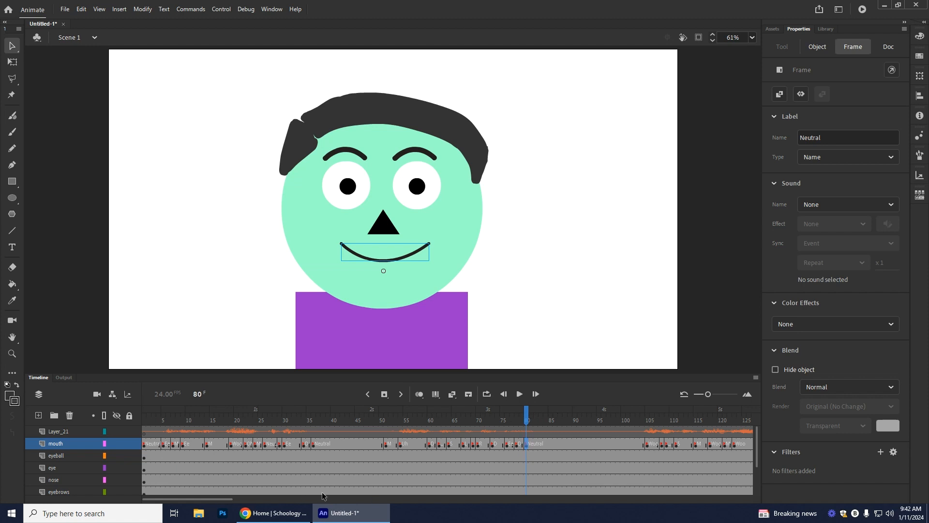
pyautogui.moveTo(225, 498); pyautogui.dragTo(137, 479)
pyautogui.click(386, 416)
pyautogui.moveTo(274, 399); pyautogui.dragTo(104, 379)
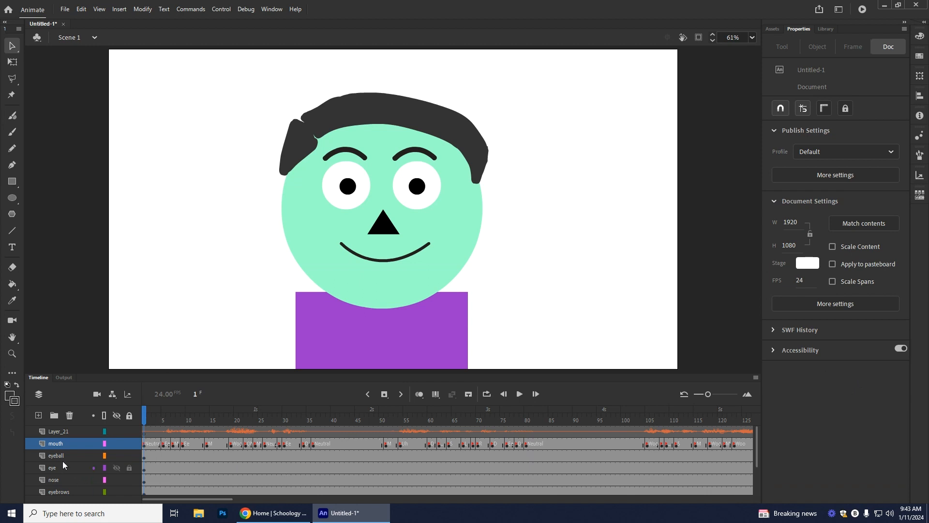
# - Insert a keyframe at frame 37 of the eyeball layer and move both pupils right within the eyes, to about X 821
pyautogui.click(146, 458)
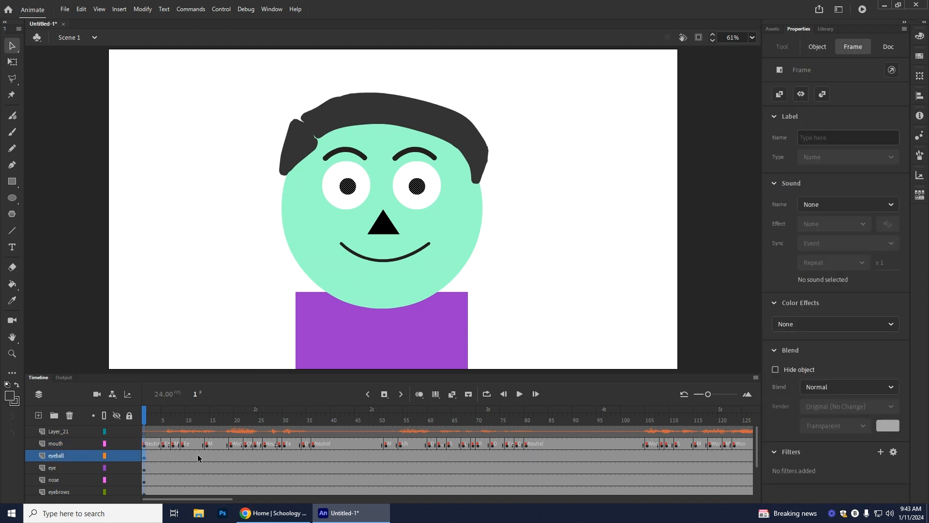
pyautogui.click(520, 393)
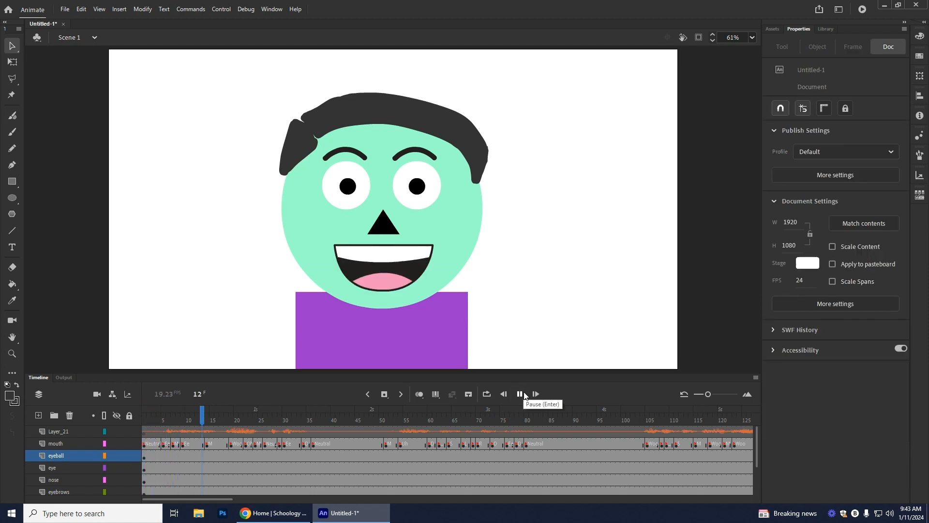
pyautogui.click(524, 394)
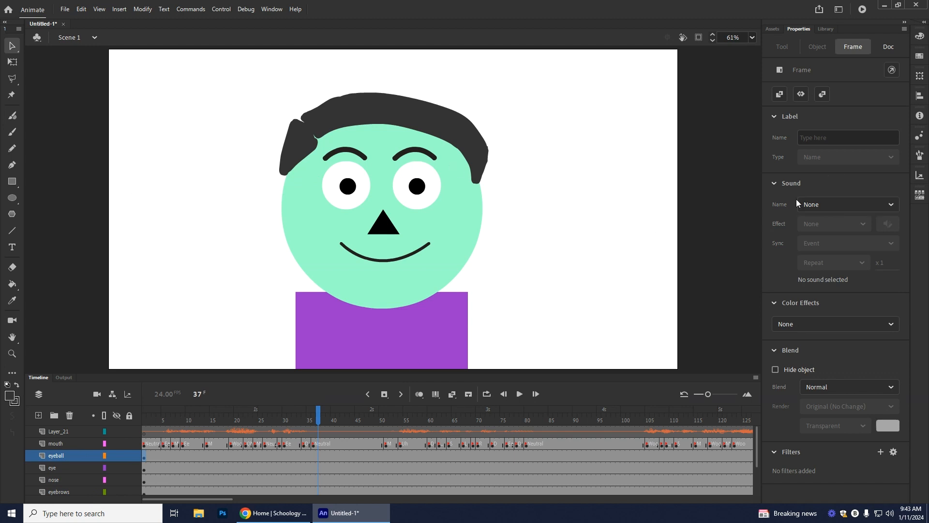
pyautogui.click(319, 456)
pyautogui.click(385, 393)
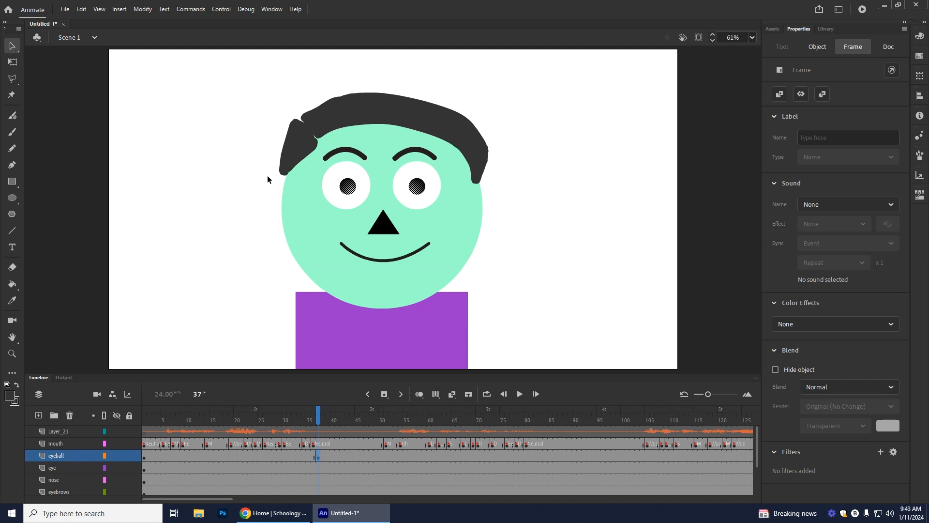
pyautogui.moveTo(357, 192); pyautogui.dragTo(368, 194)
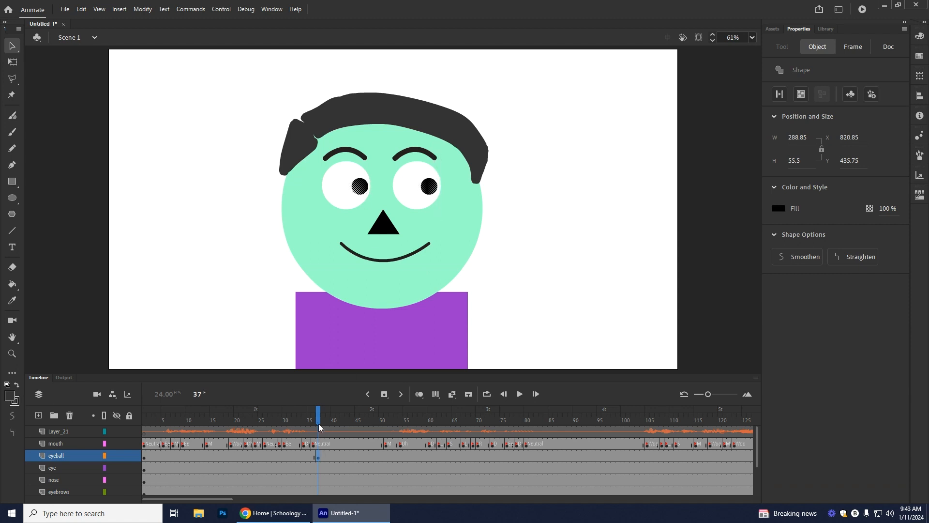
# - Play the animation from frame 1 past frame 37 to check the pupils' change of position
pyautogui.moveTo(320, 417); pyautogui.dragTo(140, 426)
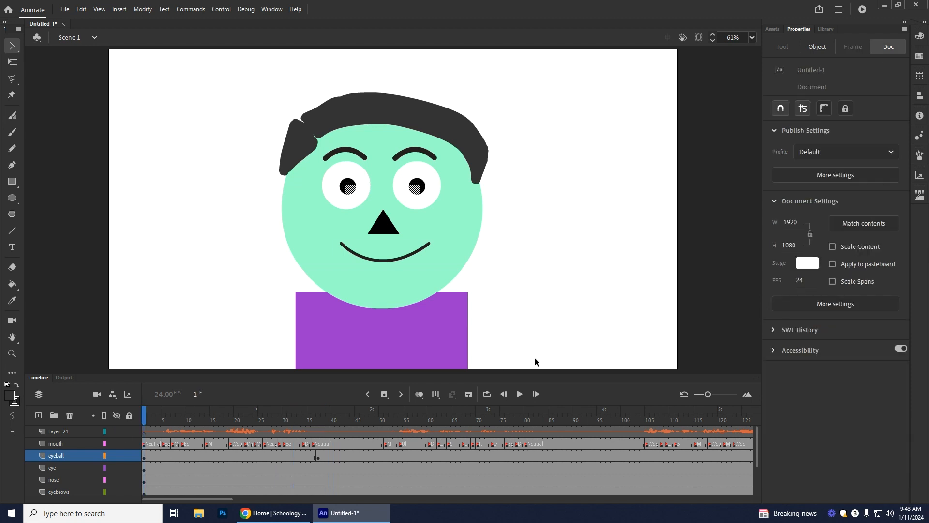
pyautogui.click(519, 394)
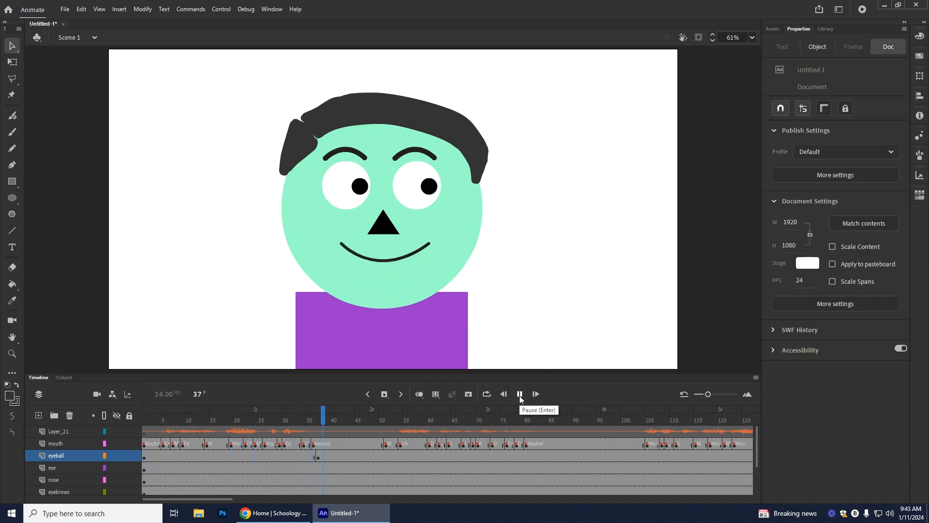
pyautogui.click(519, 394)
# - Create a classic tween between frames 1 and 37 on the eyeball layer
pyautogui.click(276, 458)
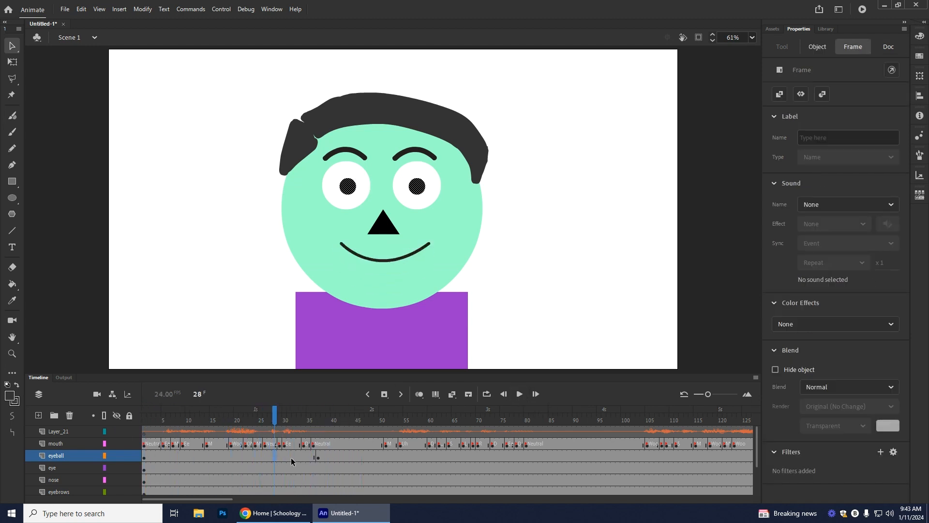
pyautogui.rightClick(291, 458)
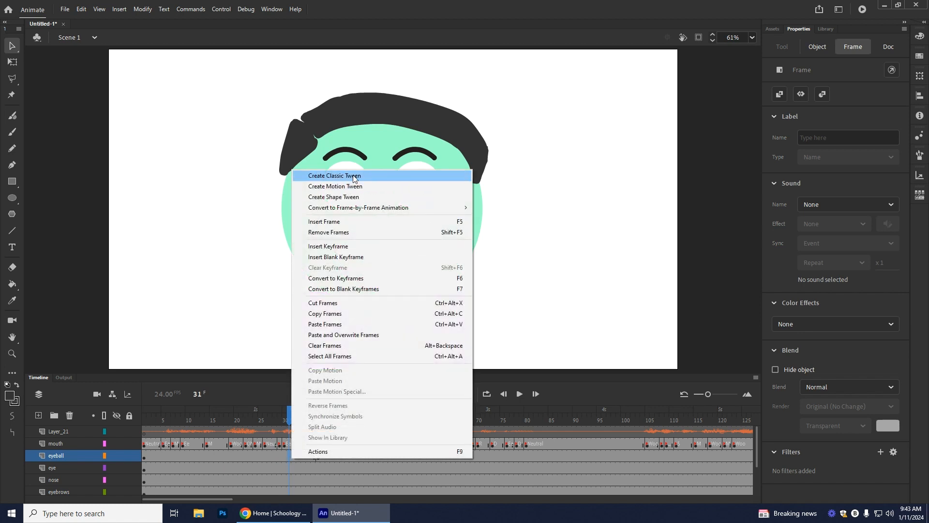
pyautogui.click(335, 176)
# - Play the animation repeatedly from frame 1 to check the tweened pupil movement
pyautogui.moveTo(289, 418); pyautogui.dragTo(143, 417)
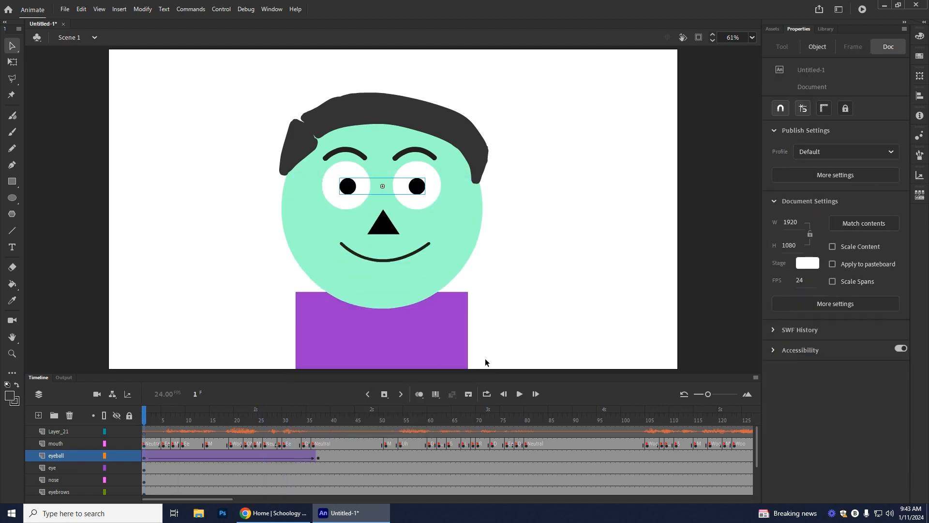
pyautogui.click(518, 395)
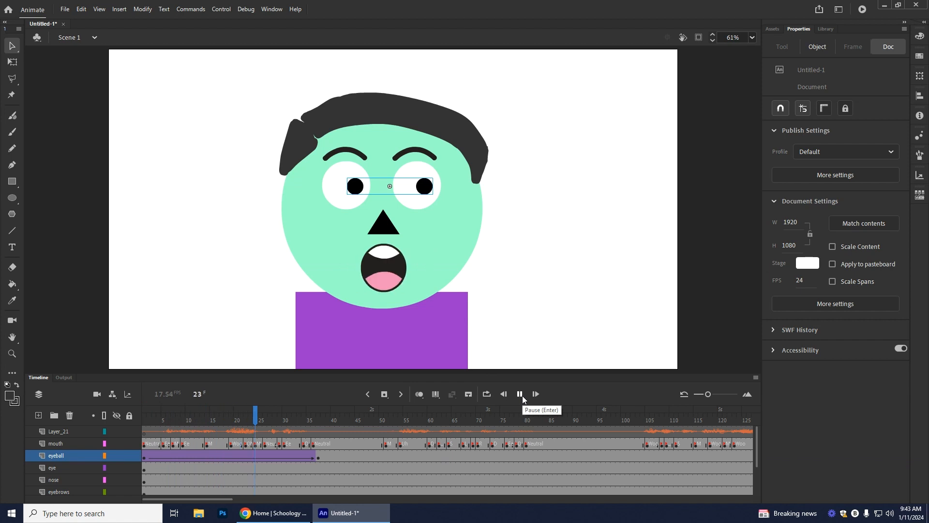
pyautogui.click(521, 394)
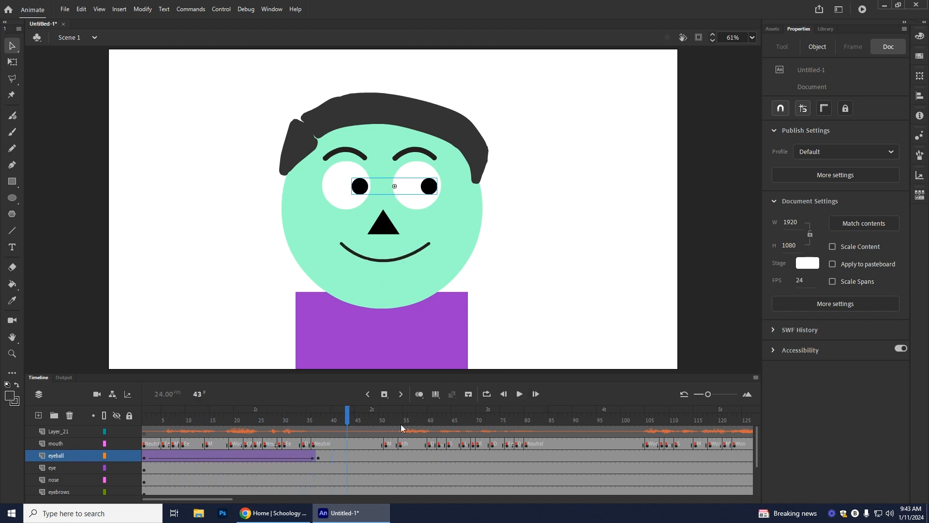
pyautogui.moveTo(316, 421); pyautogui.dragTo(143, 421)
pyautogui.click(521, 394)
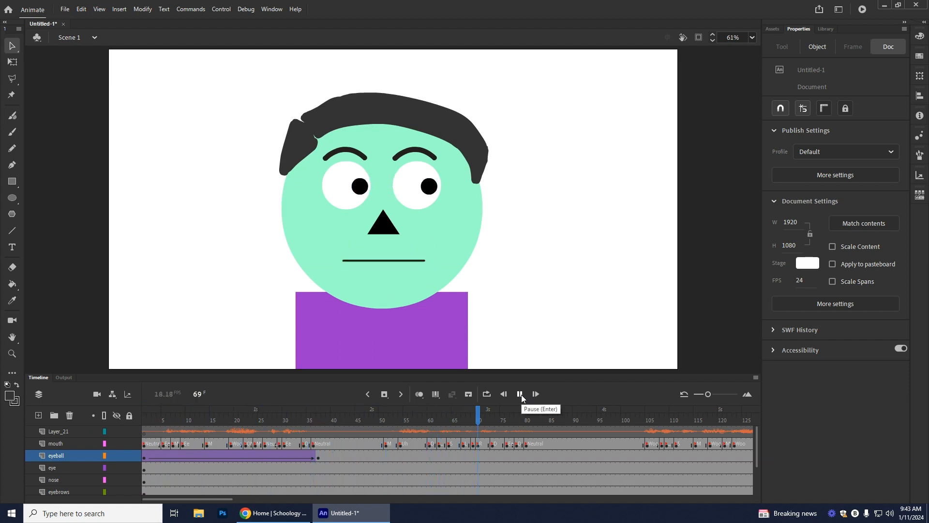
pyautogui.click(521, 394)
# - Resume playback through the pause in the speech and position the playhead at frame 104
pyautogui.click(521, 394)
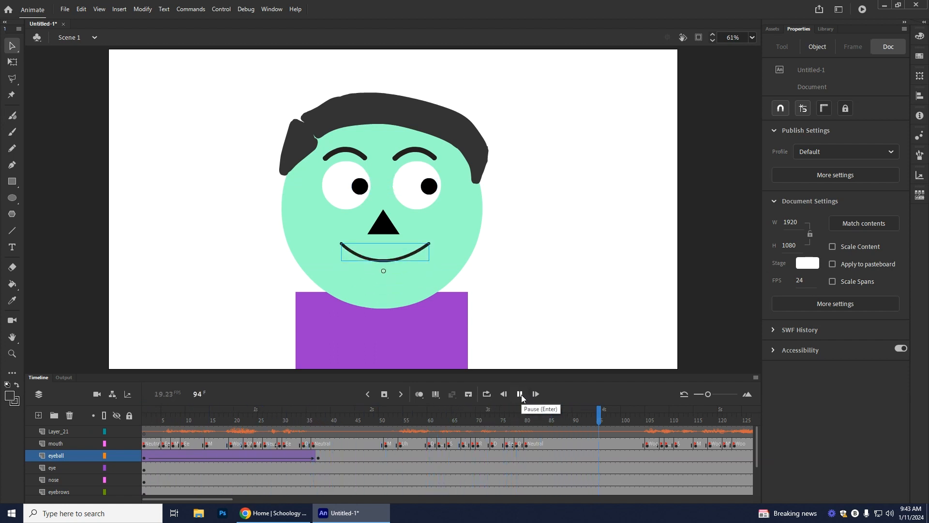
pyautogui.click(521, 394)
pyautogui.moveTo(627, 422); pyautogui.dragTo(638, 422)
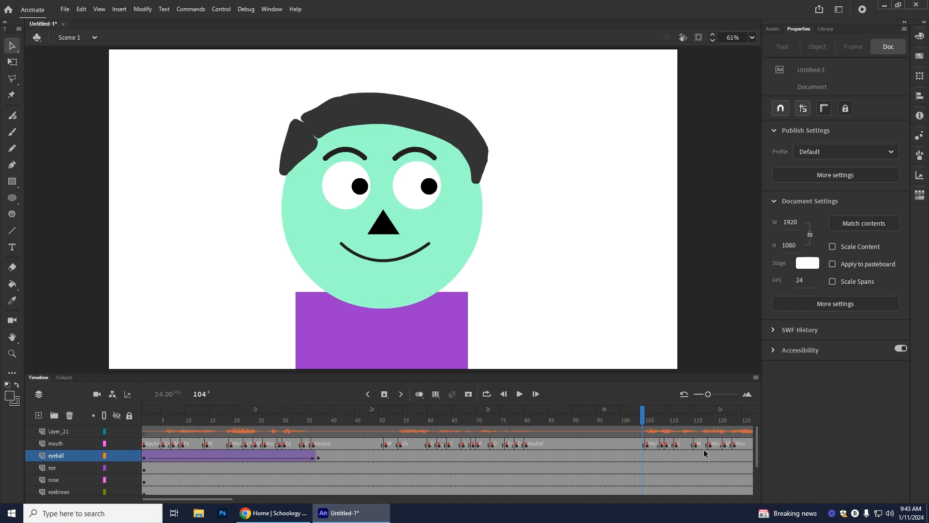
# - Insert keyframes on the eyeball layer at frames 104 and 81
pyautogui.click(384, 396)
pyautogui.moveTo(582, 428); pyautogui.dragTo(531, 430)
pyautogui.click(531, 456)
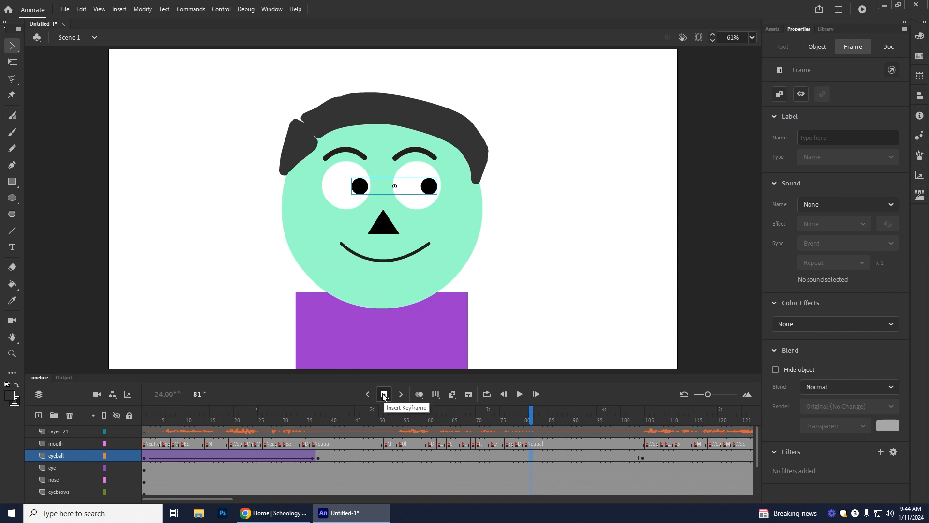
pyautogui.click(384, 394)
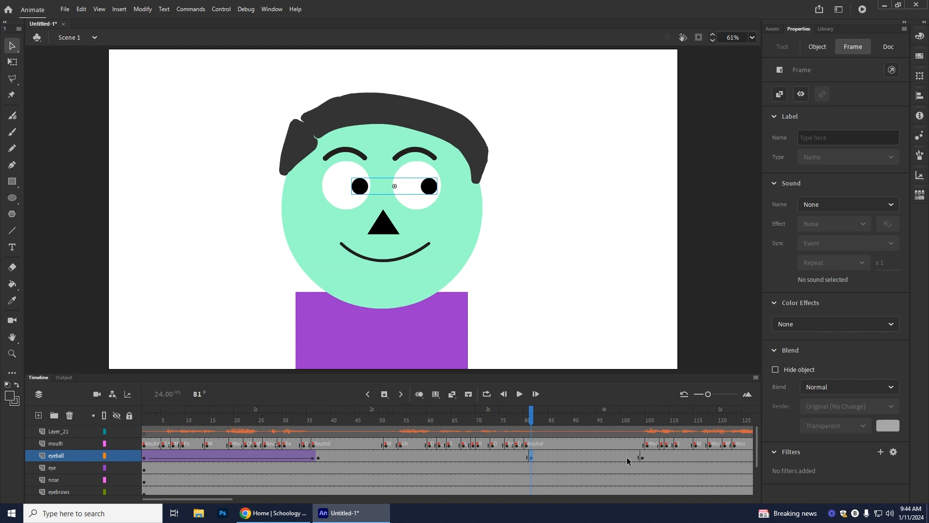
# - Move the pupils at frame 104 back to the eyes' centre, about X 920, and create a classic tween between frames 81 and 104
pyautogui.click(641, 456)
pyautogui.moveTo(363, 191); pyautogui.dragTo(350, 188)
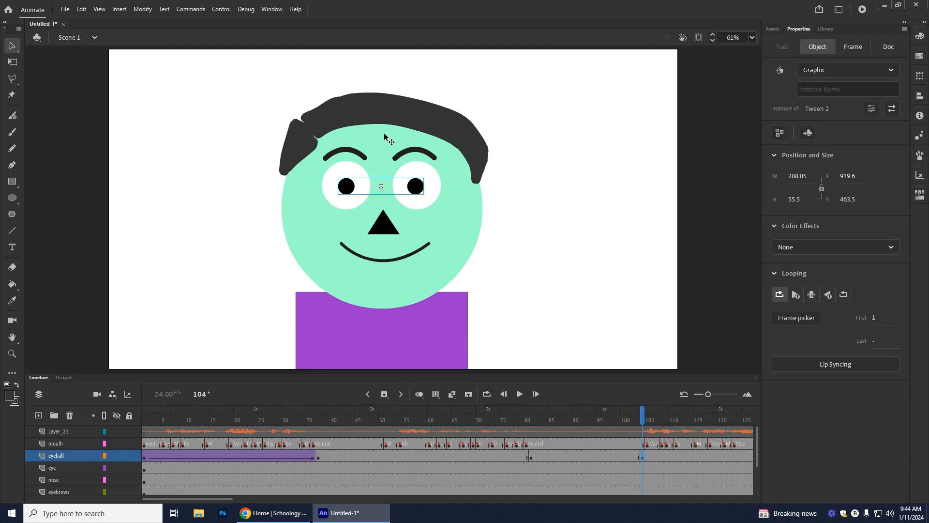
pyautogui.press('Right')
pyautogui.click(573, 454)
pyautogui.rightClick(575, 455)
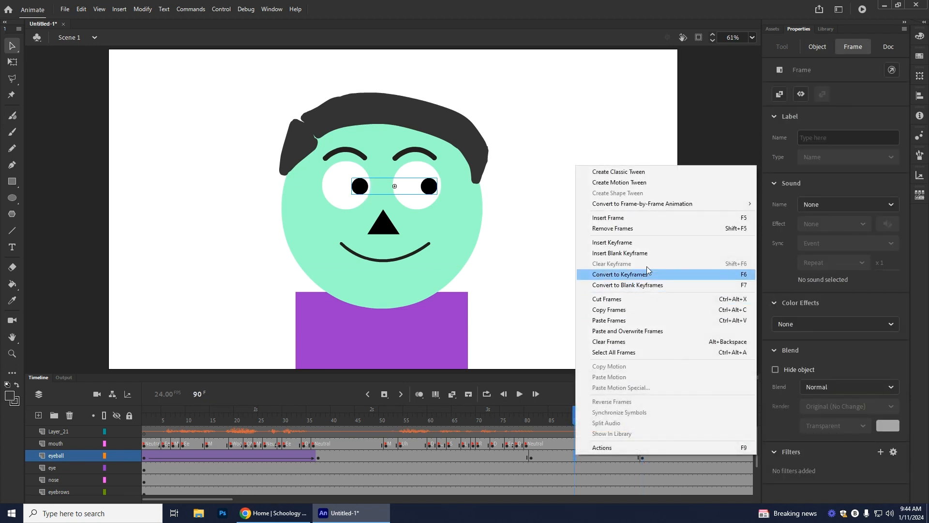
pyautogui.click(637, 173)
# - Play the animation from frame 1 to check both pupil tweens against the speech
pyautogui.moveTo(573, 413); pyautogui.dragTo(321, 430)
pyautogui.moveTo(414, 439); pyautogui.dragTo(14, 424)
pyautogui.click(519, 393)
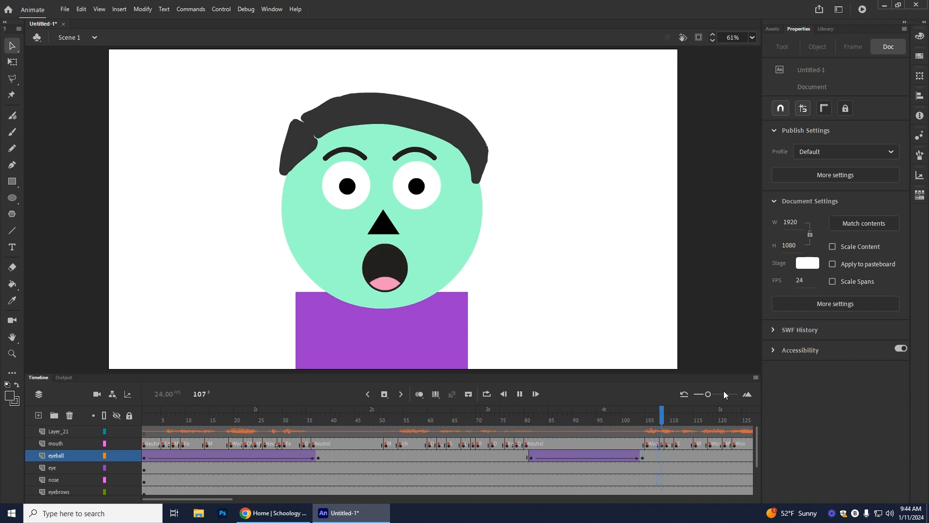
pyautogui.click(387, 394)
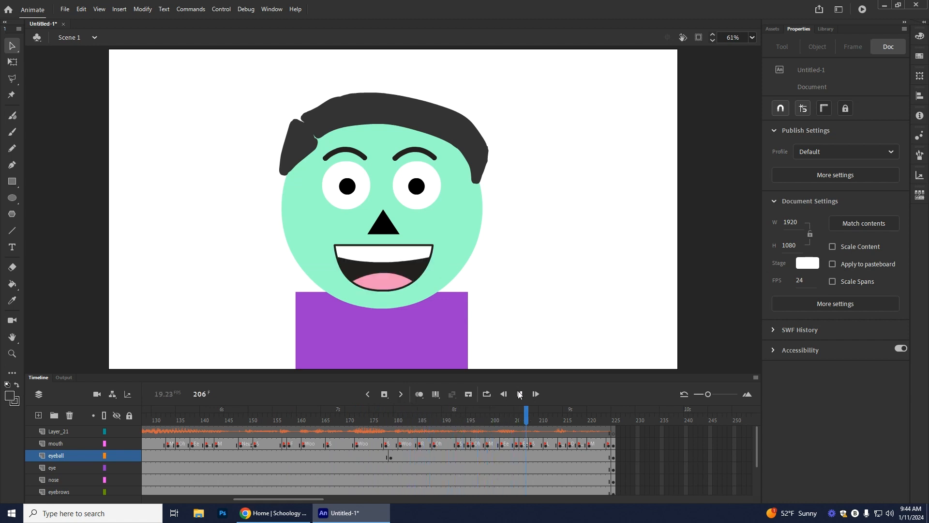
pyautogui.click(520, 394)
pyautogui.hotkey('ctrl', 'z')
# - Replay the animation from frame 1 and pause it at frame 178
pyautogui.moveTo(405, 411); pyautogui.dragTo(144, 411)
pyautogui.click(520, 394)
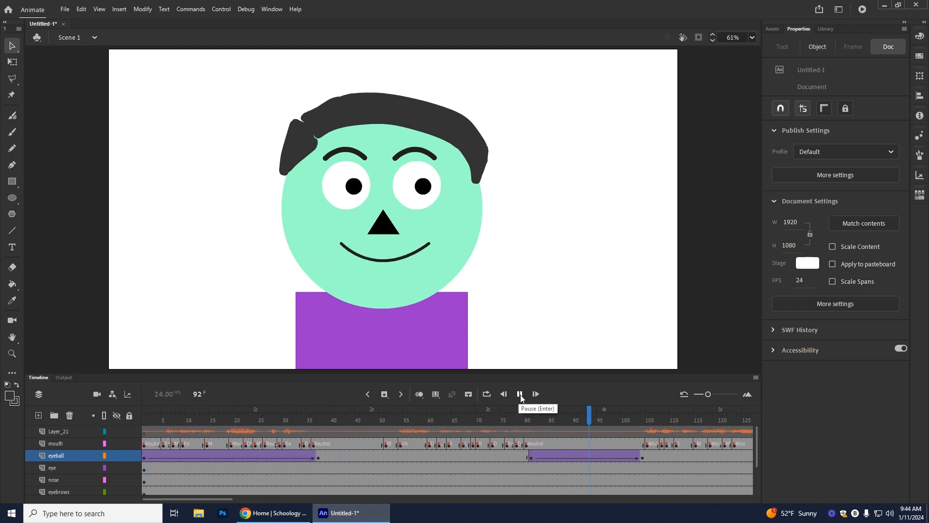
pyautogui.click(521, 393)
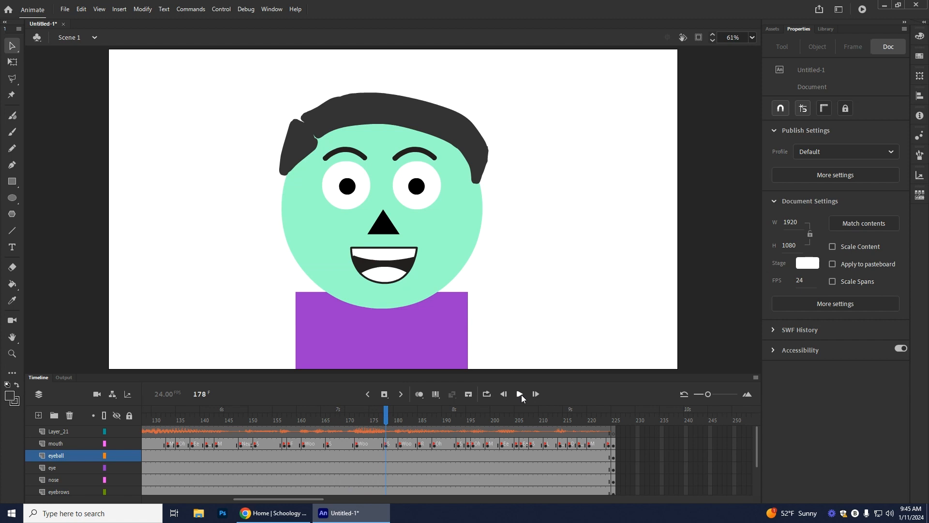
# - Insert keyframes on the eyeball layer at frames 178 and 152
pyautogui.click(385, 456)
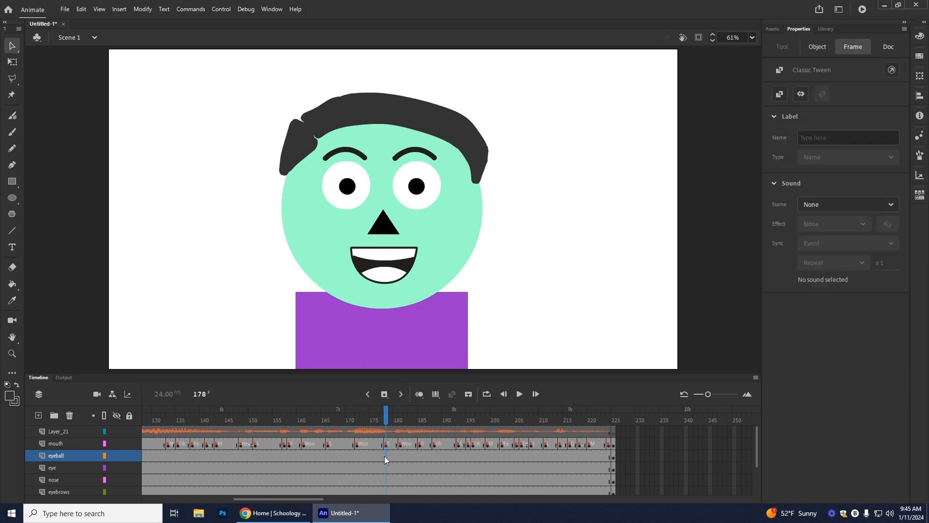
pyautogui.click(383, 395)
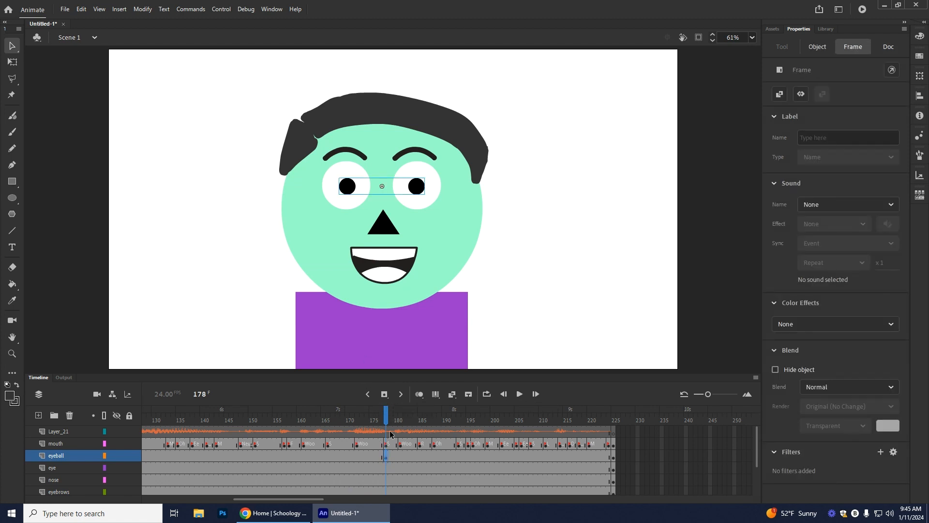
pyautogui.moveTo(371, 424); pyautogui.dragTo(265, 454)
pyautogui.click(260, 455)
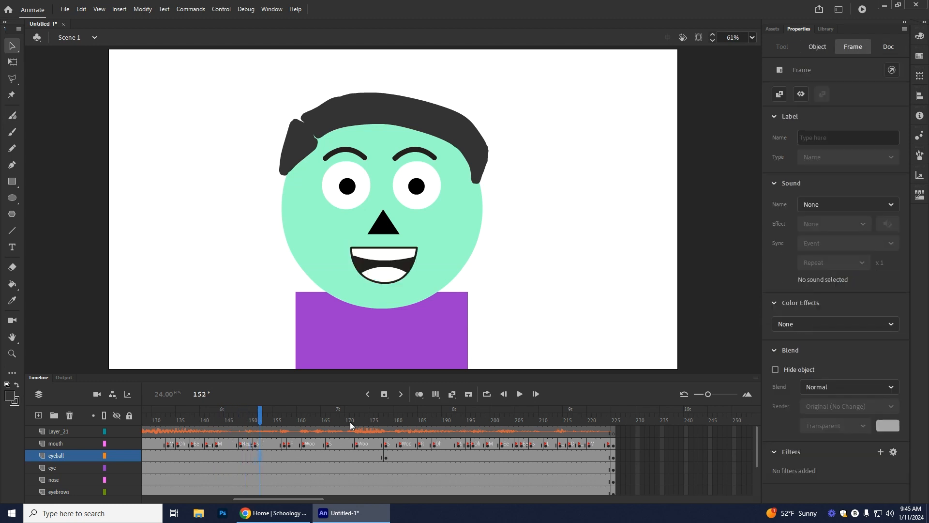
pyautogui.click(387, 393)
# - Move the pupils at frame 178 up and left to about X 896, Y 427, and create a classic tween between frames 152 and 178
pyautogui.click(384, 457)
pyautogui.click(387, 456)
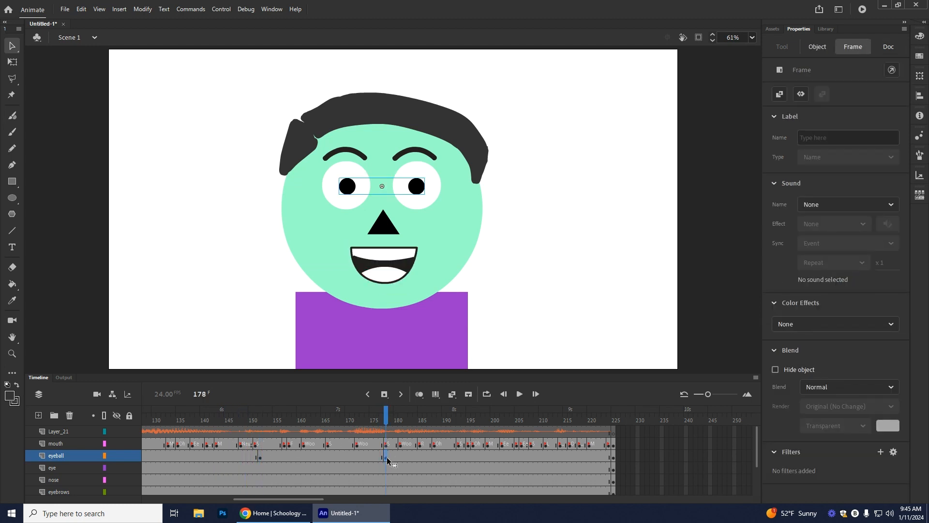
pyautogui.moveTo(352, 189)
pyautogui.mouseDown()
pyautogui.moveTo(344, 177)
pyautogui.moveTo(350, 185)
pyautogui.mouseUp()
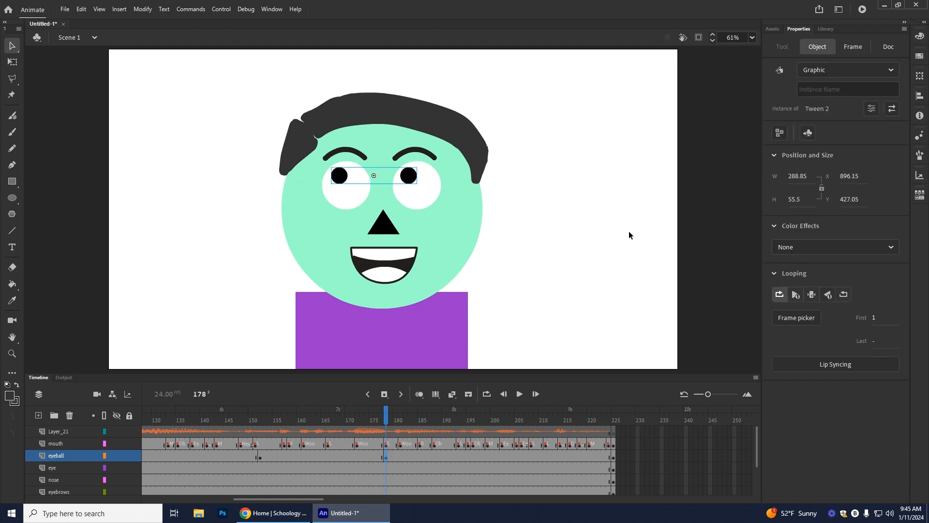
pyautogui.click(672, 280)
pyautogui.click(324, 454)
pyautogui.rightClick(325, 454)
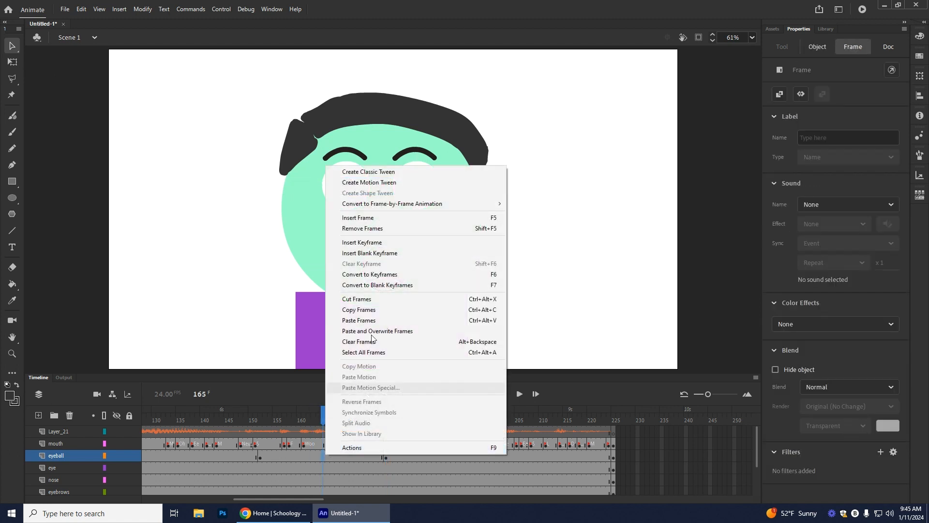
pyautogui.click(367, 171)
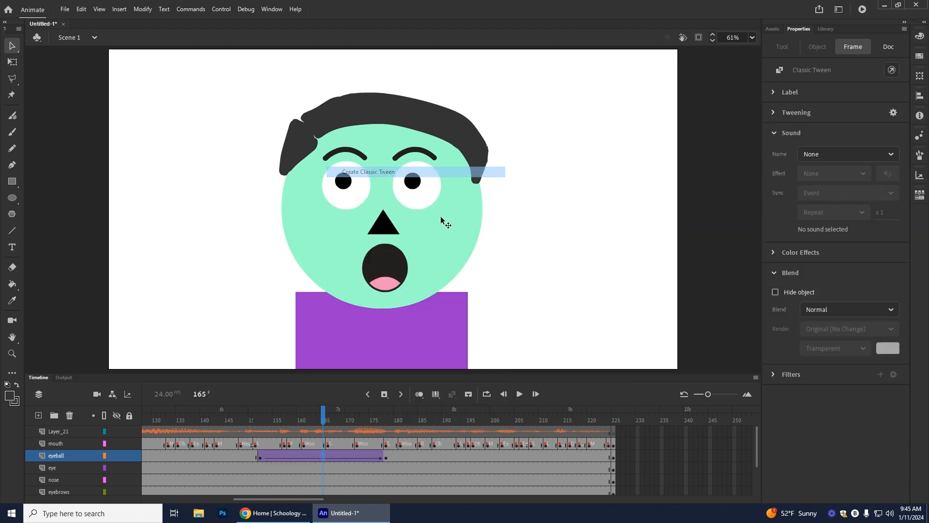
# - Insert keyframes on the eyeball layer at frames 192 and 205
pyautogui.moveTo(320, 412); pyautogui.dragTo(454, 437)
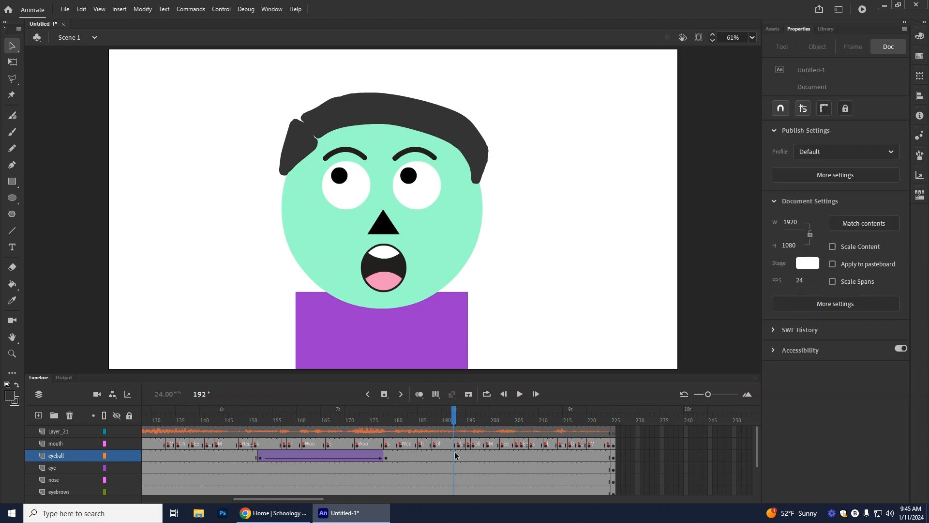
pyautogui.click(455, 455)
pyautogui.click(384, 394)
pyautogui.moveTo(457, 418); pyautogui.dragTo(524, 466)
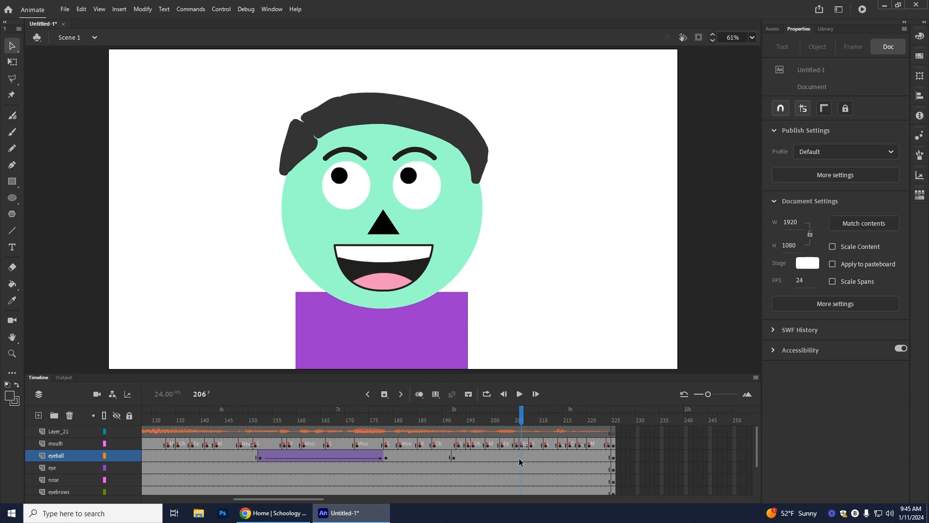
pyautogui.click(517, 417)
pyautogui.click(516, 457)
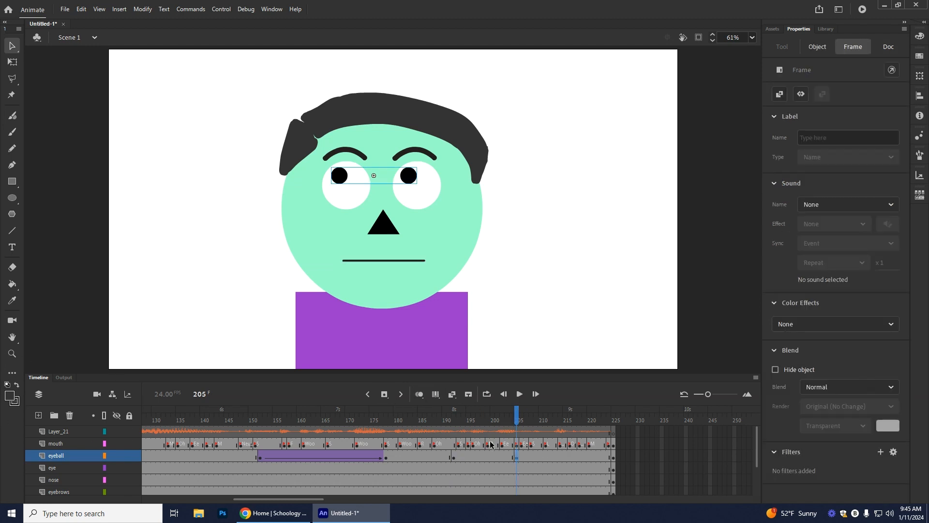
# - Move the pupils at frame 205 back to about X 929, Y 465, and create a classic tween between frames 192 and 205
pyautogui.moveTo(337, 175); pyautogui.dragTo(346, 185)
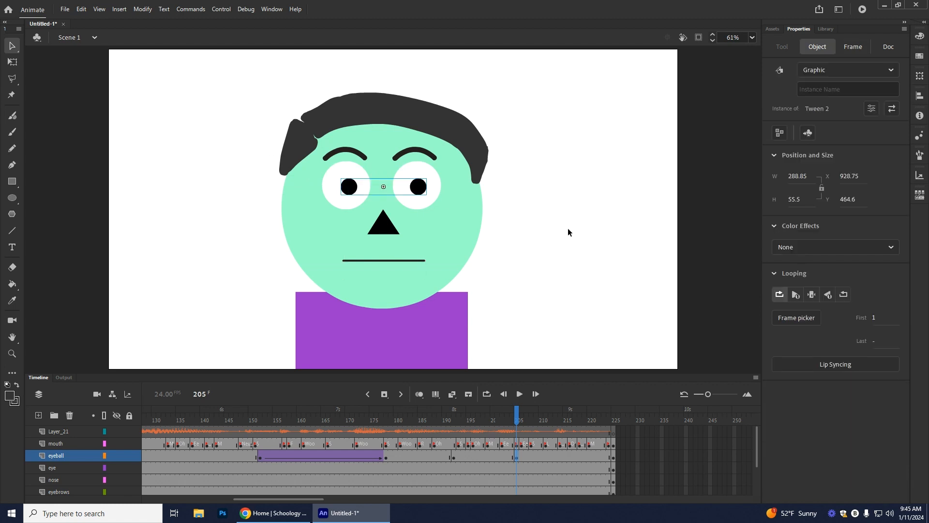
pyautogui.rightClick(483, 456)
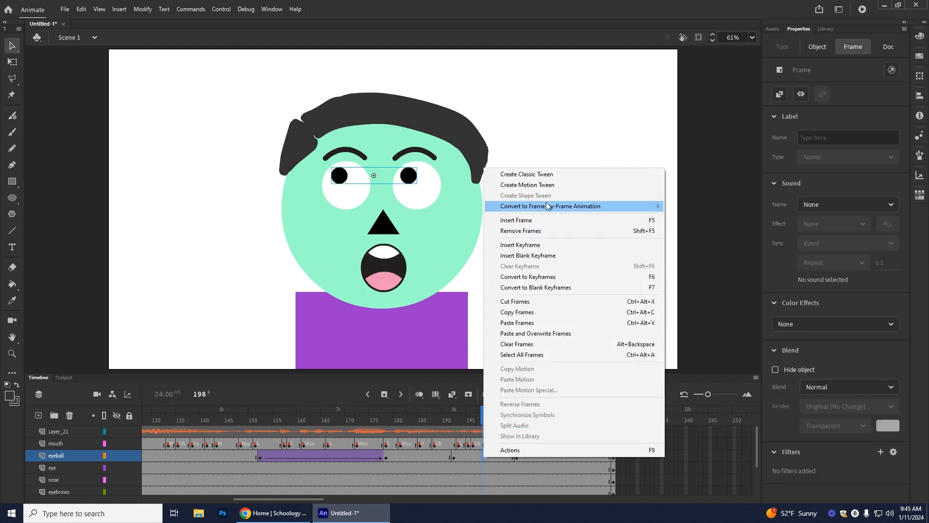
pyautogui.click(506, 175)
# - Play the whole animation from frame 1 to check all the pupil tweens
pyautogui.moveTo(483, 417); pyautogui.dragTo(143, 418)
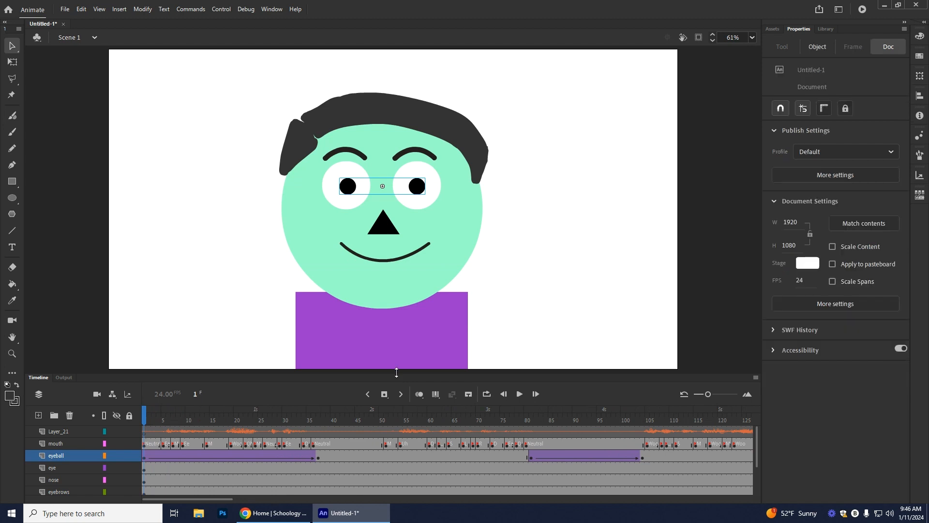
pyautogui.click(525, 394)
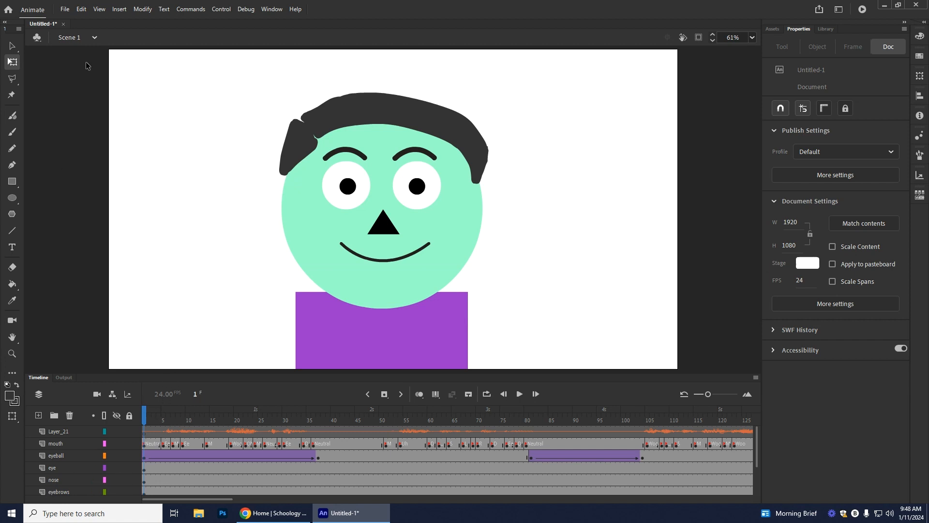
# - Set up a video export of the entire movie in H.264 format with the High Quality 1080p HD preset
pyautogui.click(66, 12)
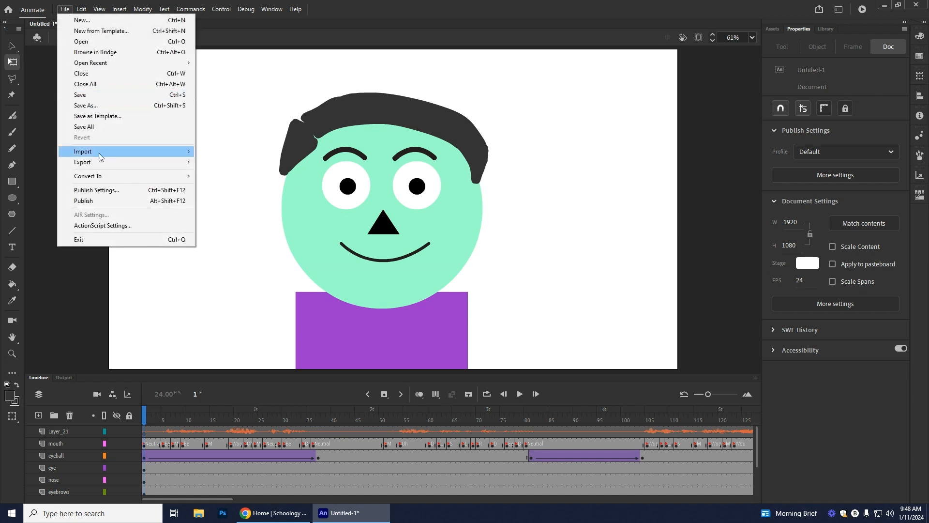
pyautogui.moveTo(100, 162)
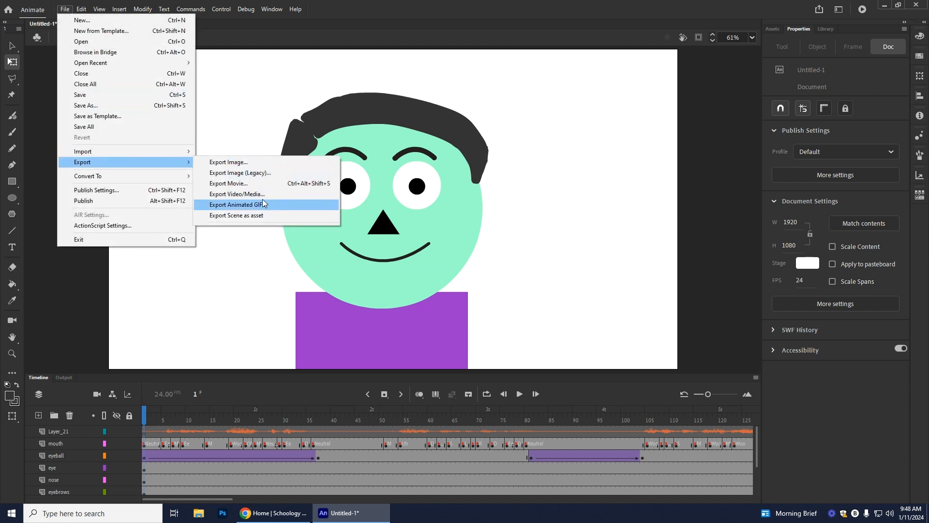
pyautogui.click(246, 195)
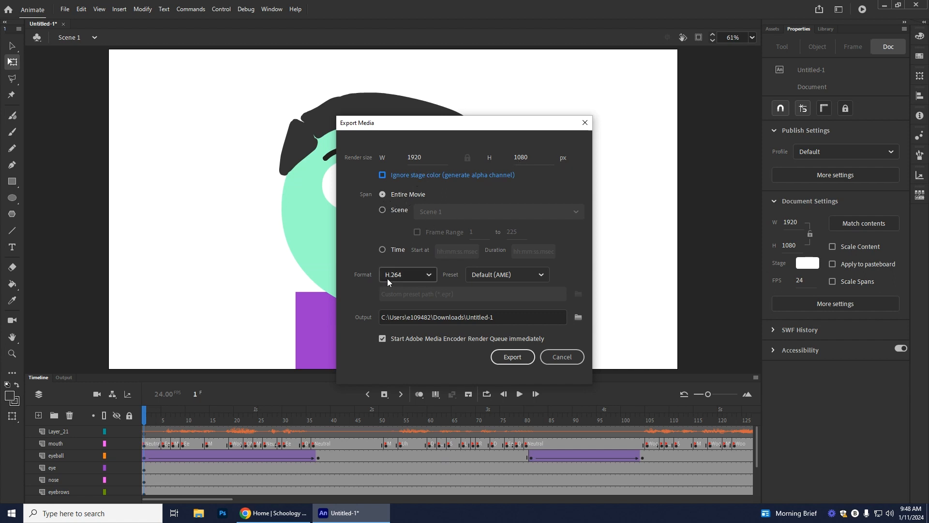
pyautogui.click(489, 275)
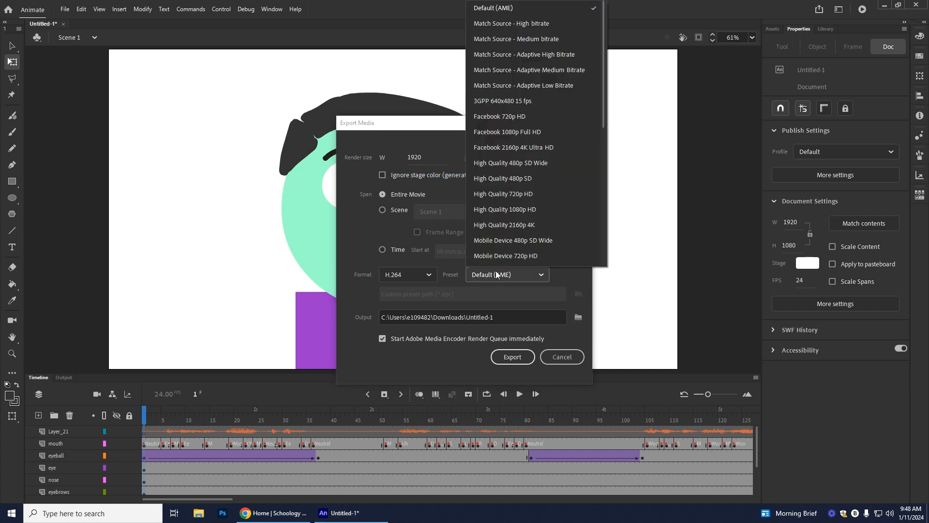
pyautogui.click(497, 210)
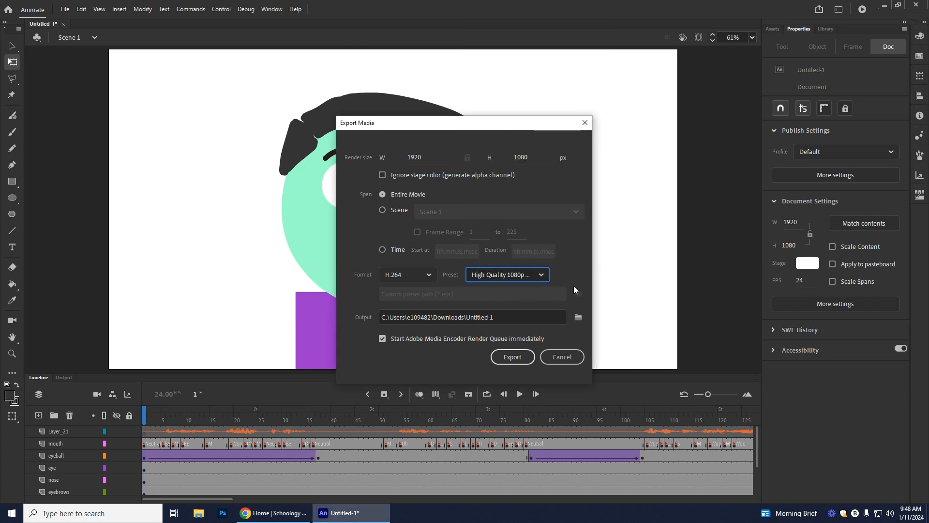
# - Set the export destination to ToBeorNot in the Downloads folder and export the video
pyautogui.click(576, 317)
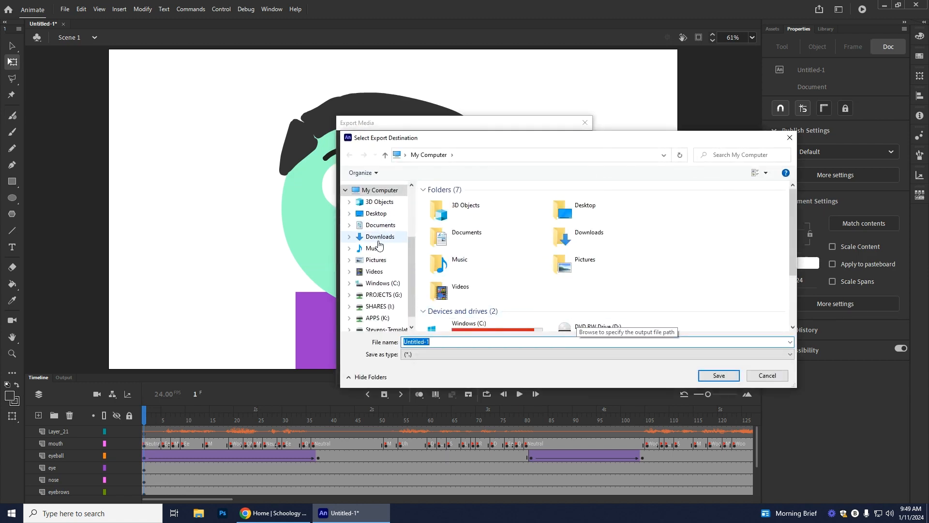
pyautogui.click(380, 236)
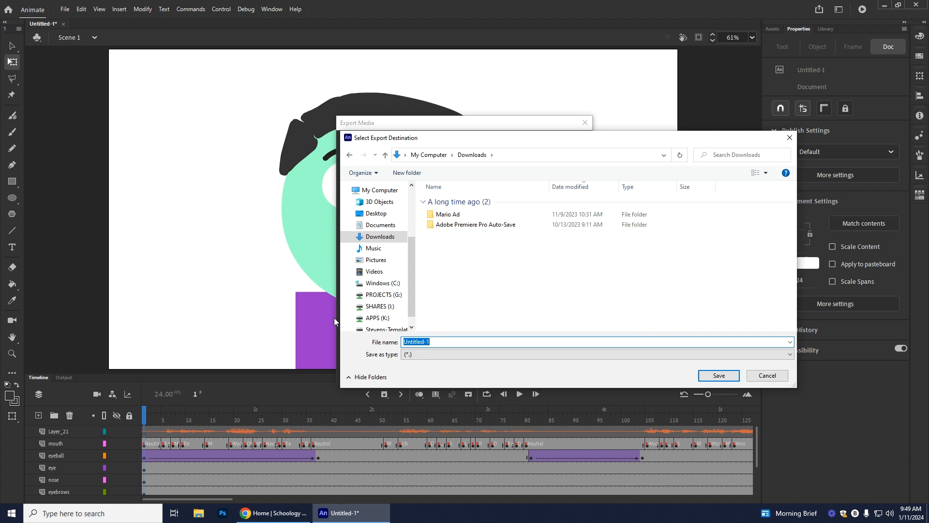
pyautogui.write('ToBeorNot')
pyautogui.press('Return')
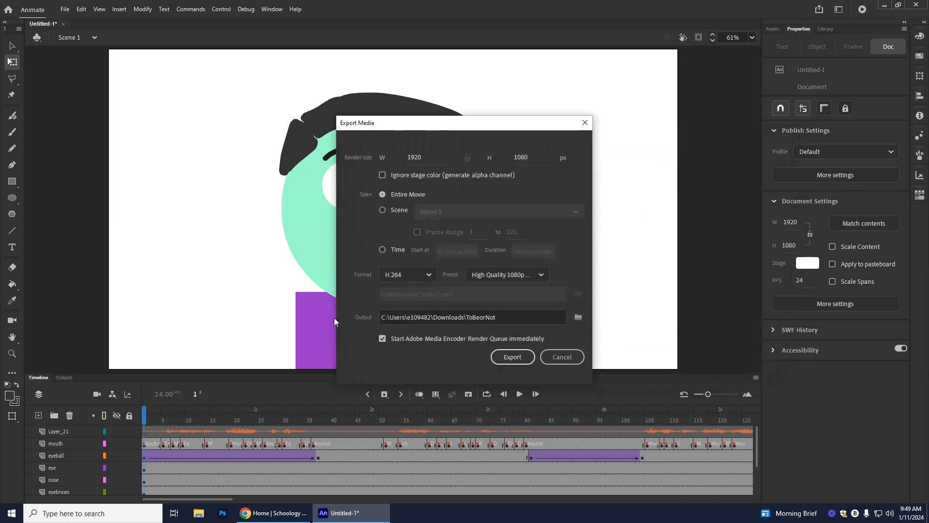
pyautogui.click(509, 360)
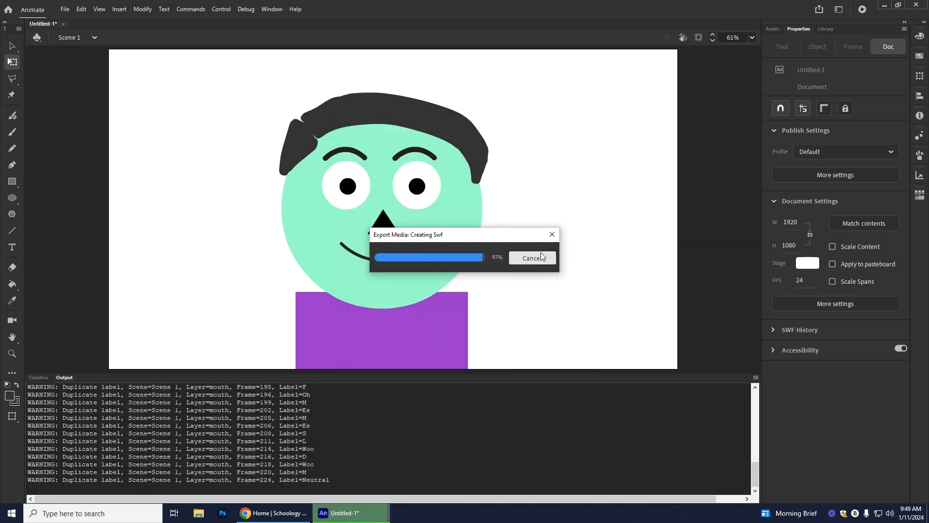